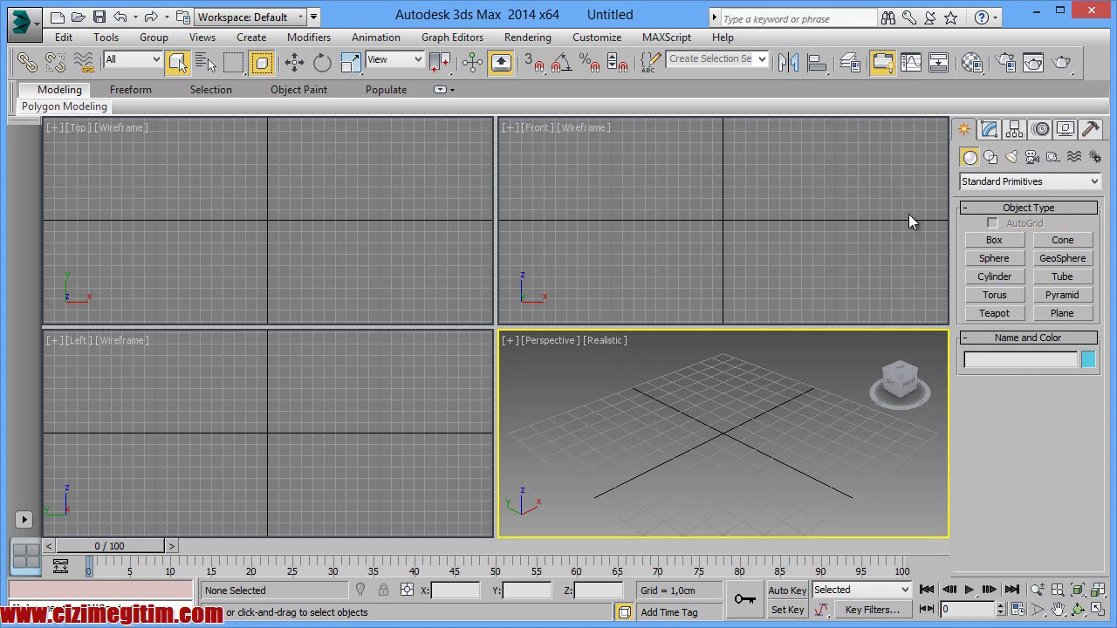
Switch the Create panel to the Shapes category so the Splines object types are listed.
{"action": "left_click", "coordinate": [991, 160]}
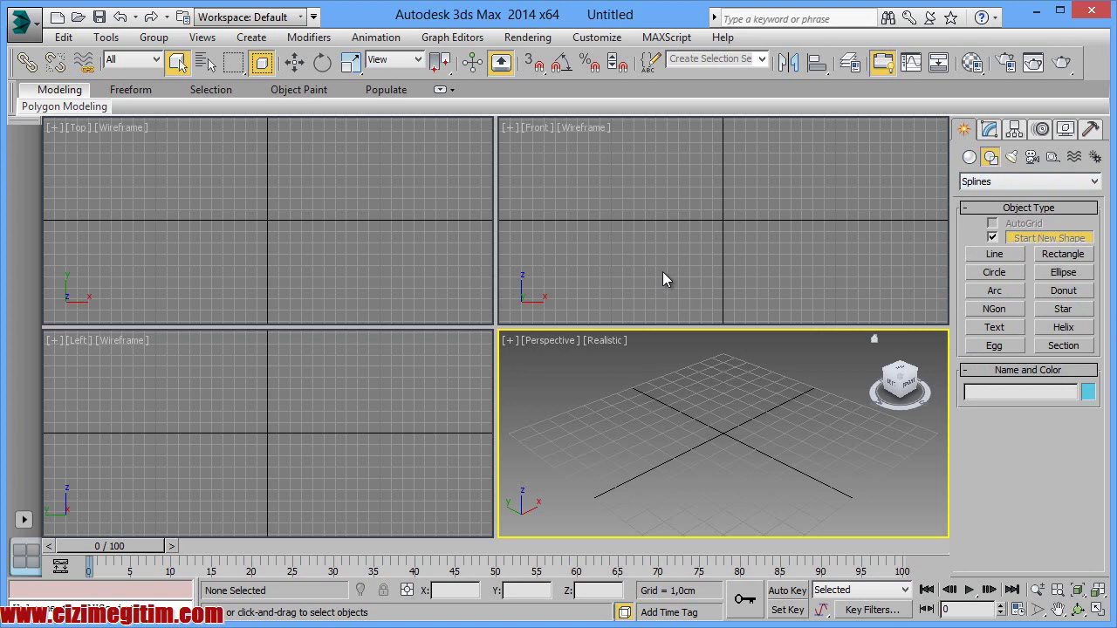
{"action": "left_click", "coordinate": [251, 37]}
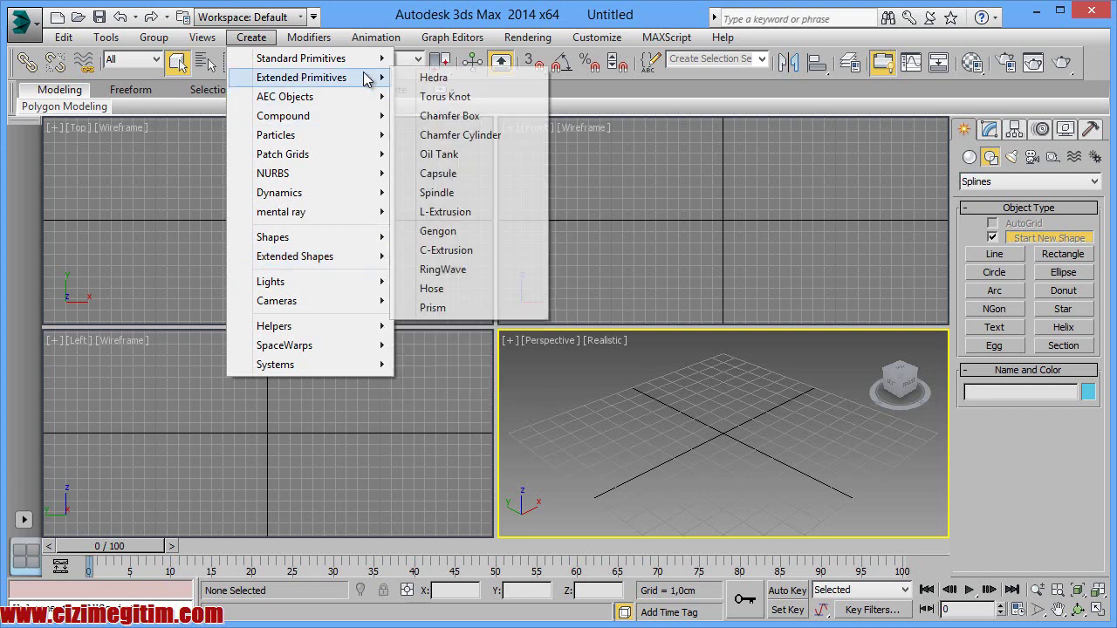
{"action": "mouse_move", "coordinate": [272, 237]}
{"action": "left_click", "coordinate": [707, 401]}
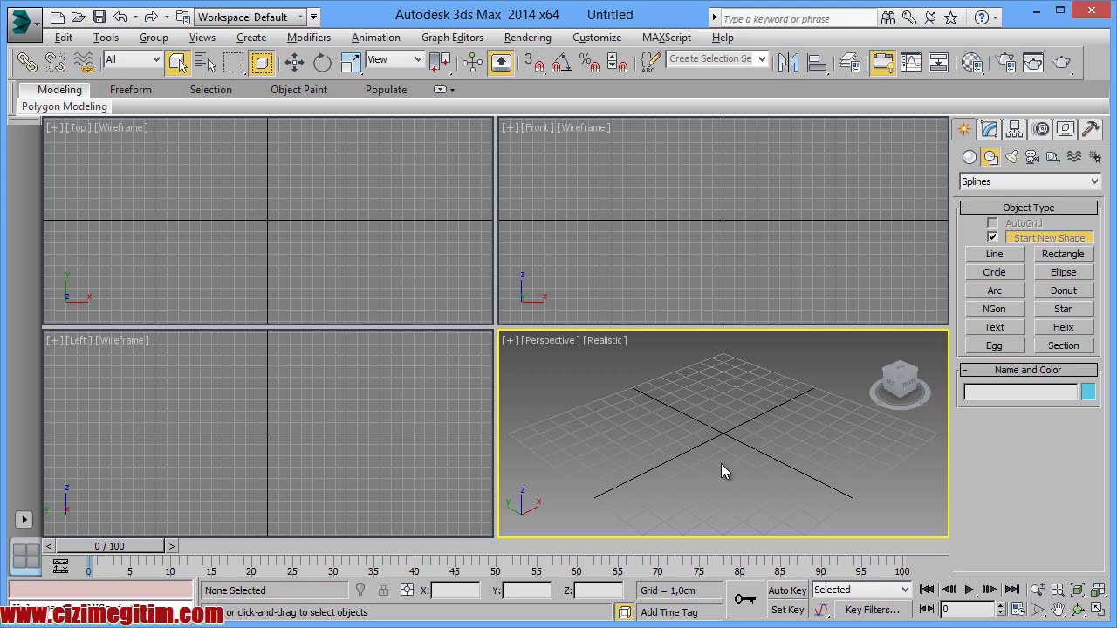
Activate the Line tool and collapse its Rendering and Interpolation rollouts to reveal Creation Method.
{"action": "key", "text": "alt"}
{"action": "left_click", "coordinate": [1010, 256]}
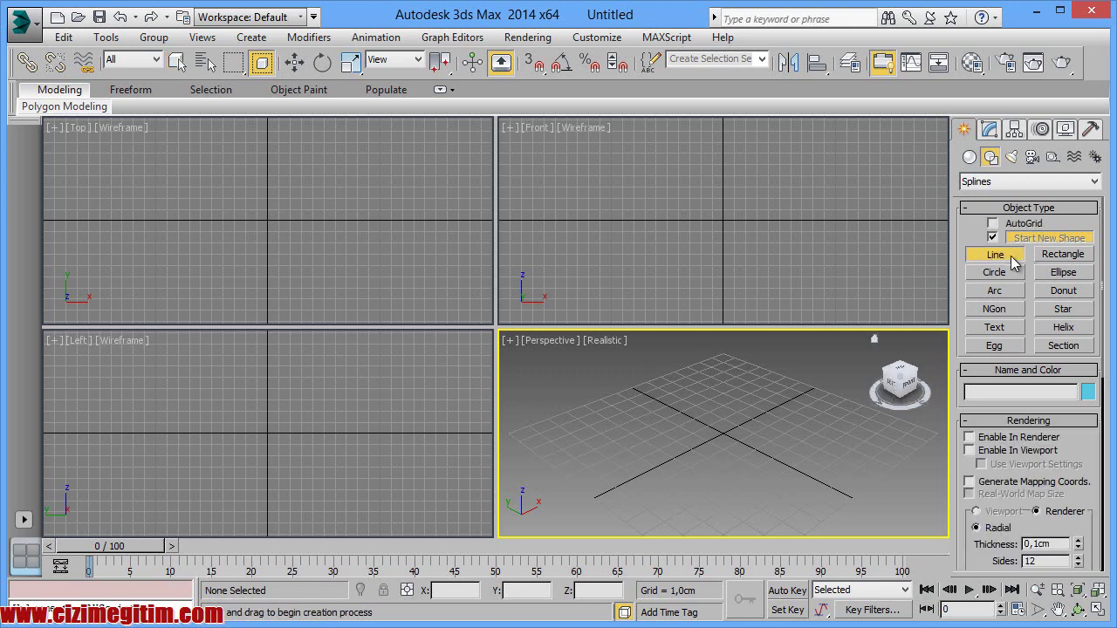
{"action": "mouse_move", "coordinate": [1063, 460]}
{"action": "left_mouse_down"}
{"action": "mouse_move", "coordinate": [1057, 223]}
{"action": "mouse_move", "coordinate": [1050, 286]}
{"action": "left_mouse_up"}
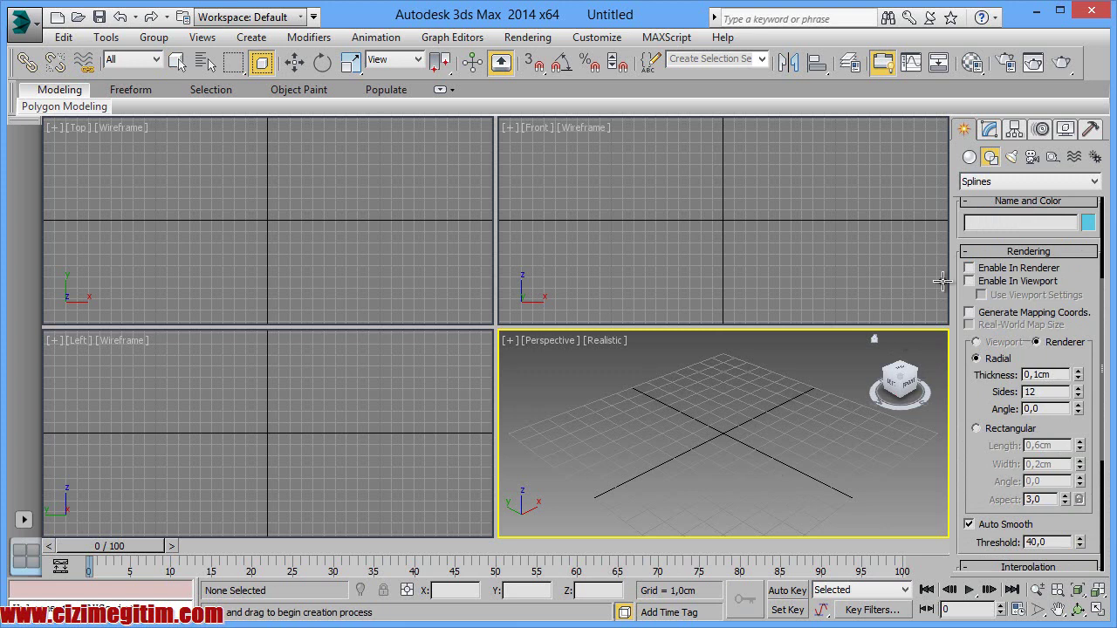
{"action": "left_click", "coordinate": [970, 253]}
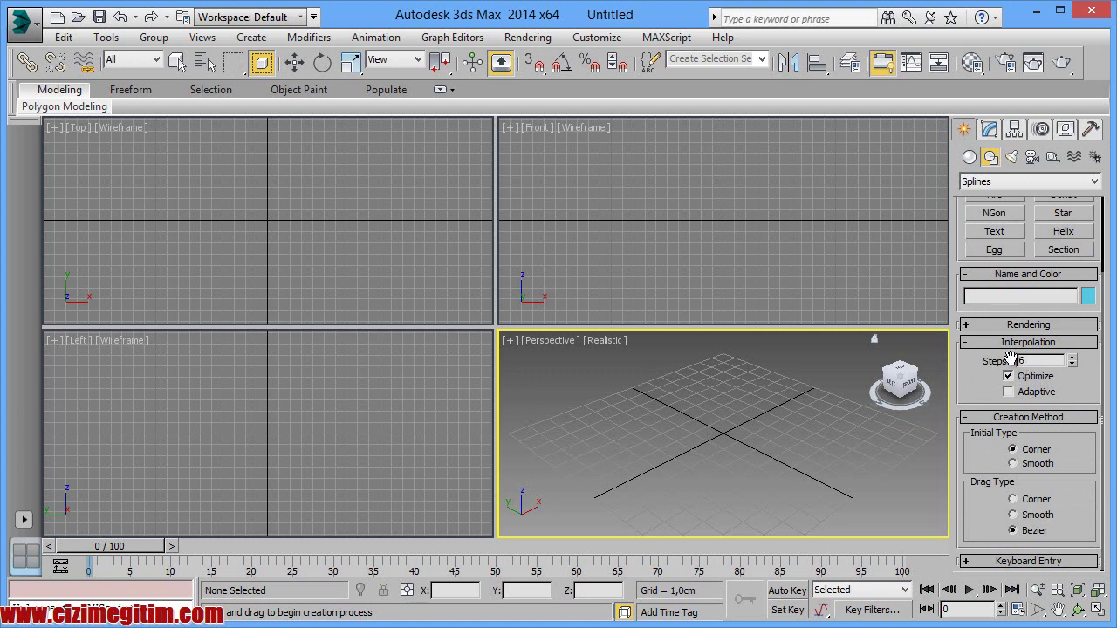
{"action": "left_click", "coordinate": [995, 343]}
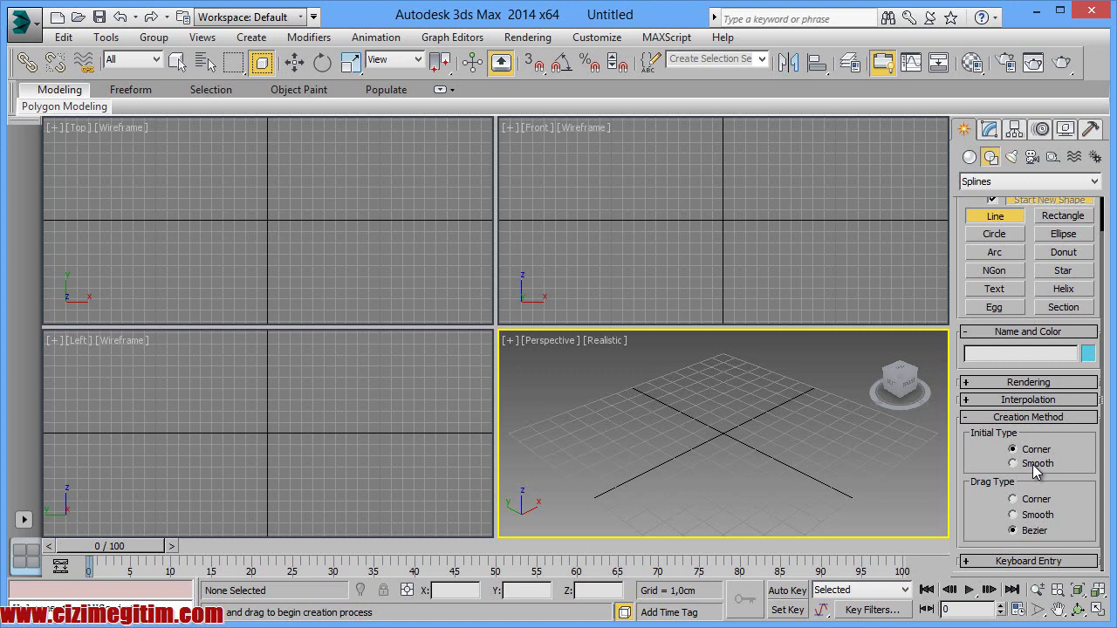
Maximize the Top view with Alt+W and draw a three-point peaked line with corner vertices.
{"action": "left_click", "coordinate": [165, 262]}
{"action": "key", "text": "alt+w"}
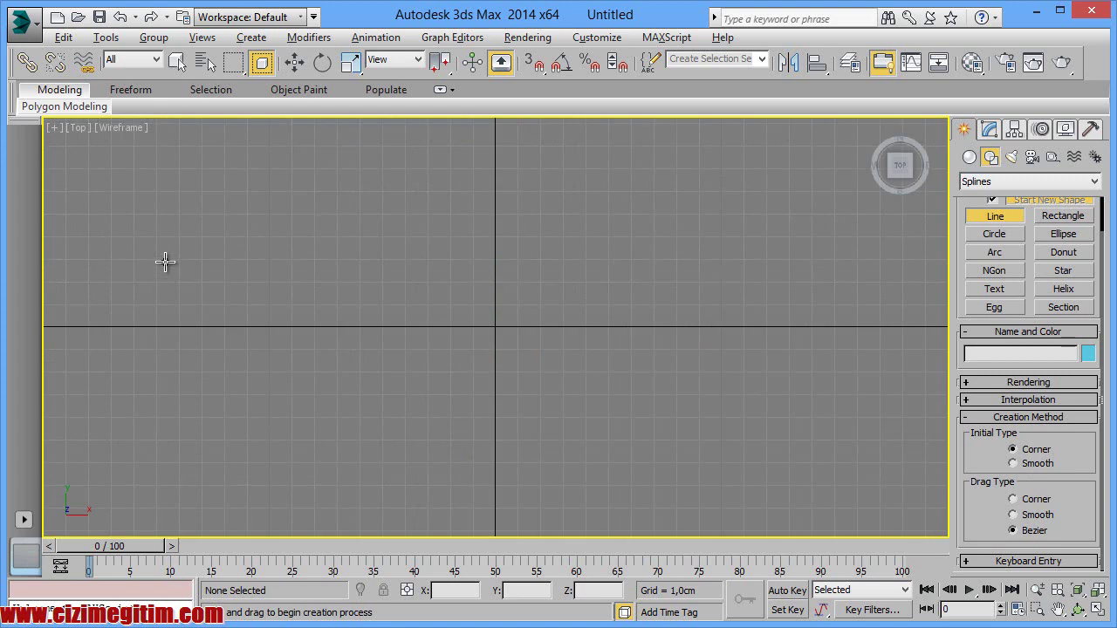
{"action": "left_click", "coordinate": [183, 301]}
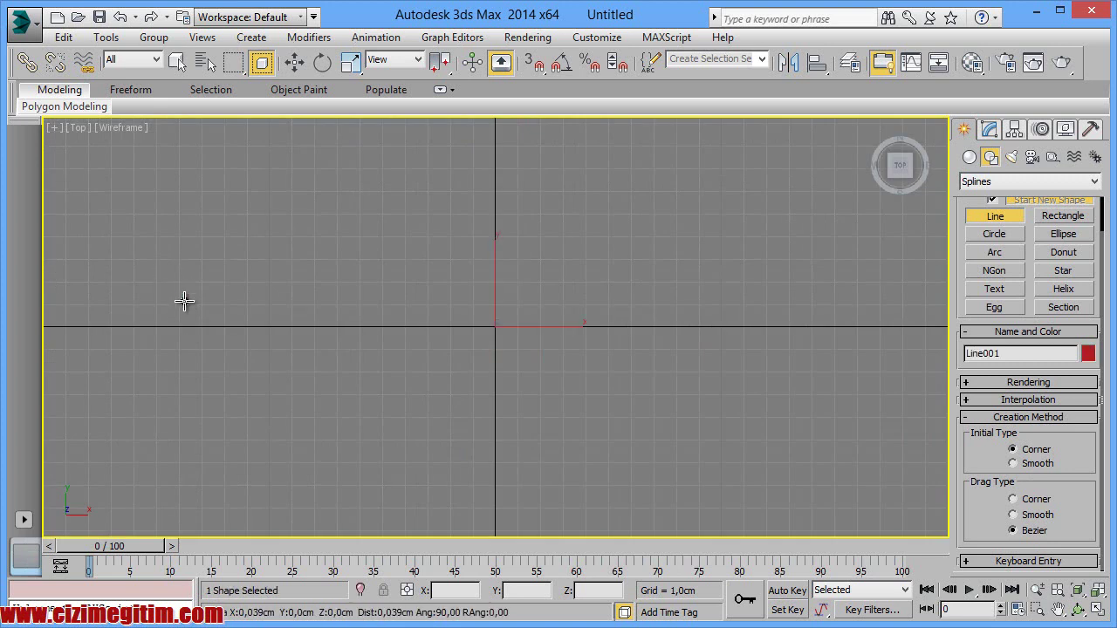
{"action": "left_click", "coordinate": [290, 214]}
{"action": "left_click", "coordinate": [432, 305]}
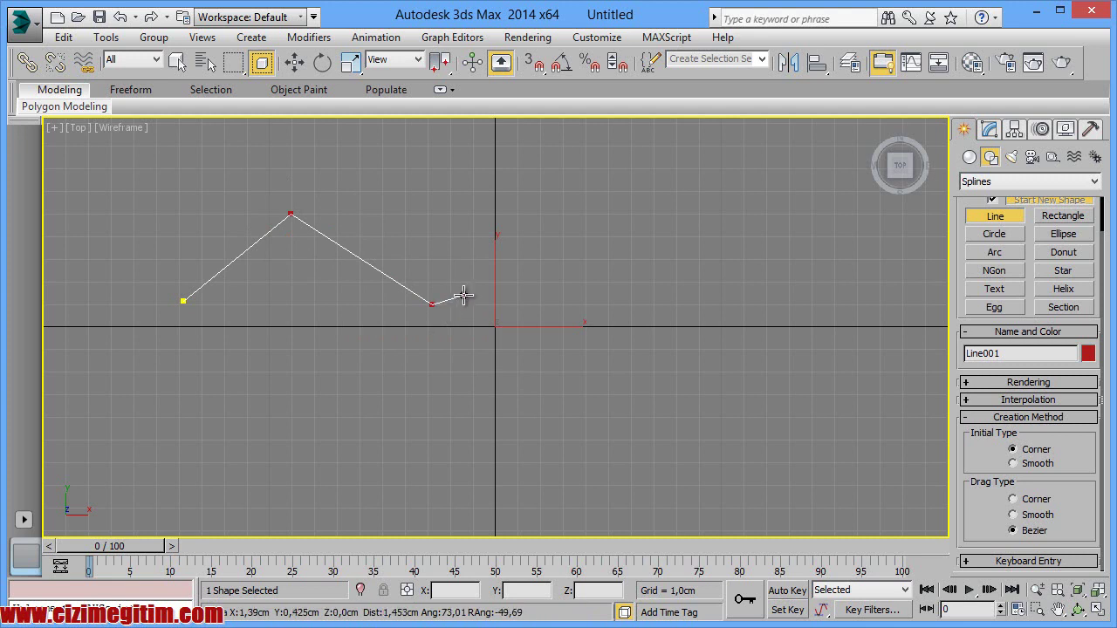
{"action": "right_click", "coordinate": [462, 297]}
Set Initial Type to Smooth and draw a six-point wavy line below the peaked one.
{"action": "left_click", "coordinate": [1020, 463]}
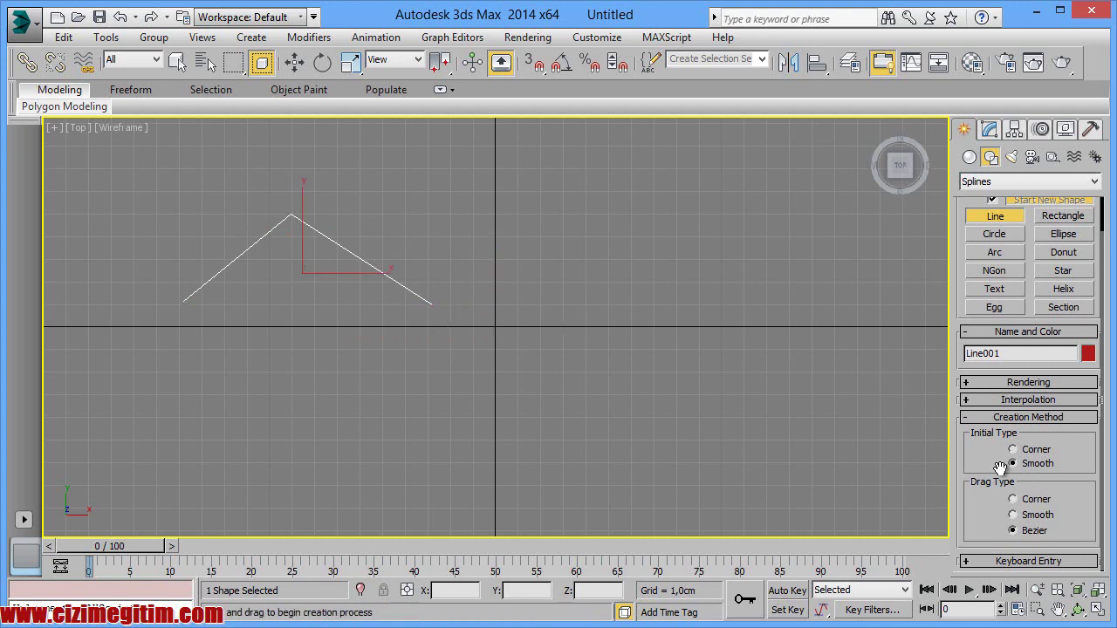
{"action": "left_click", "coordinate": [190, 400]}
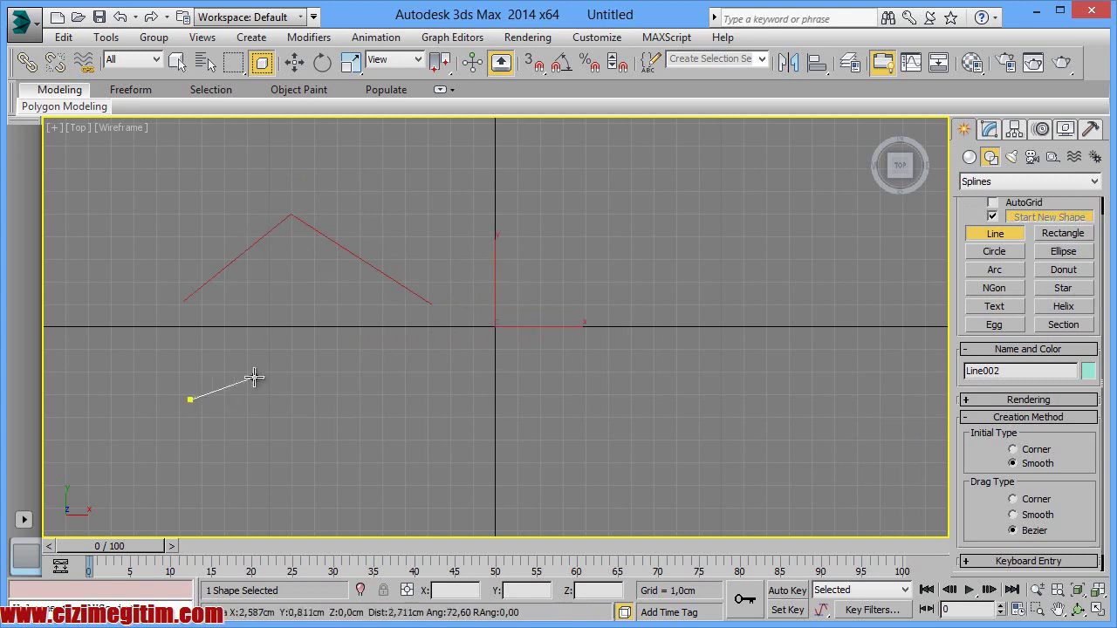
{"action": "left_click", "coordinate": [294, 317]}
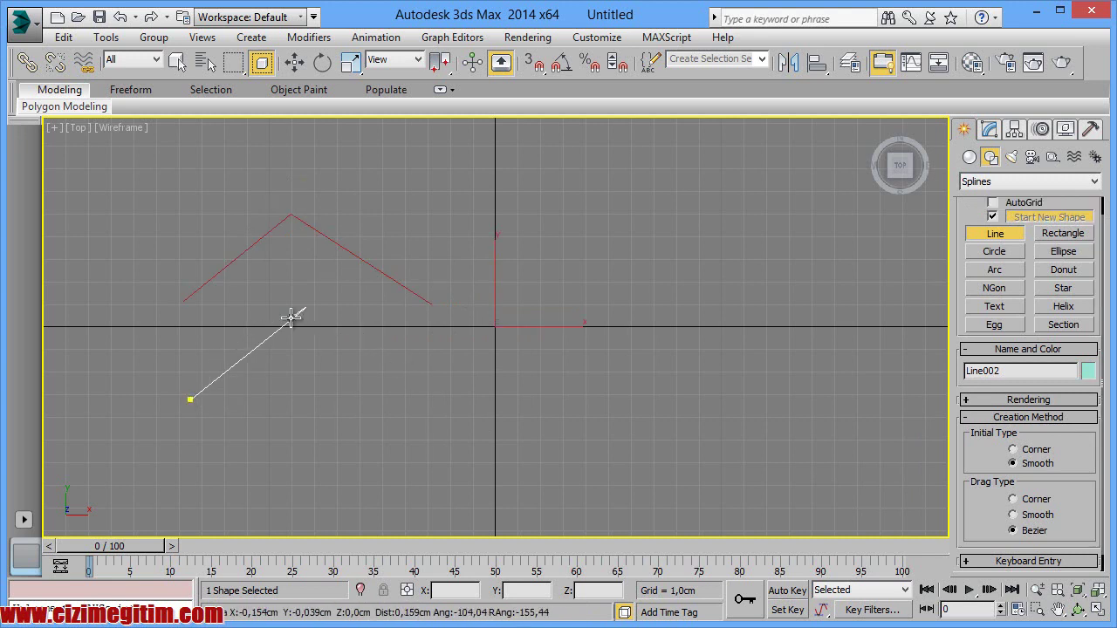
{"action": "left_click_drag", "start_coordinate": [427, 397], "coordinate": [380, 384]}
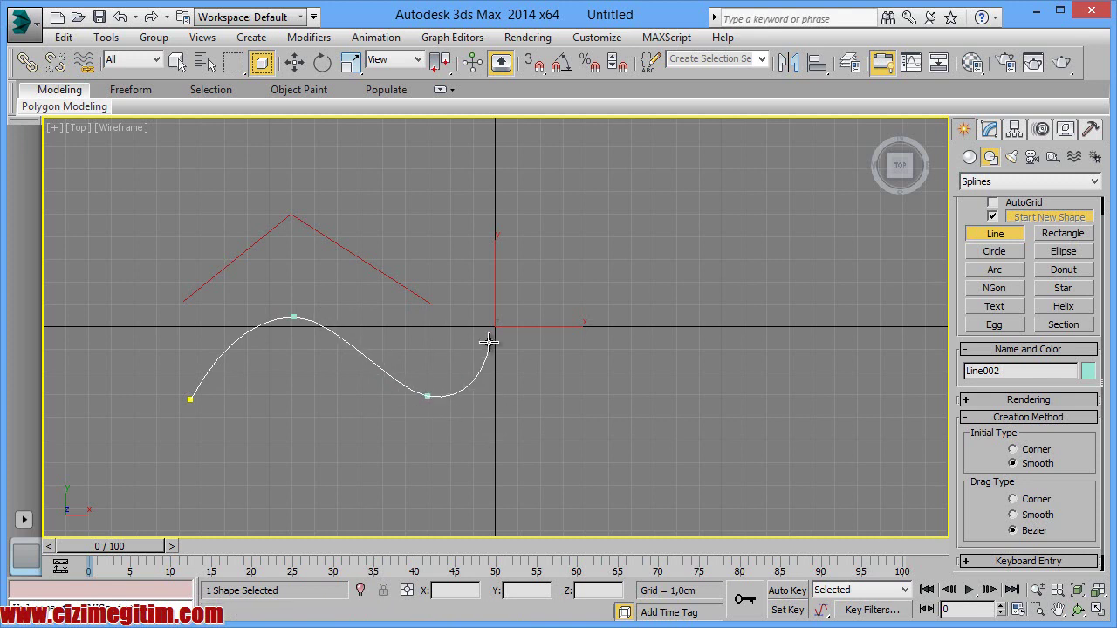
{"action": "left_click", "coordinate": [524, 327]}
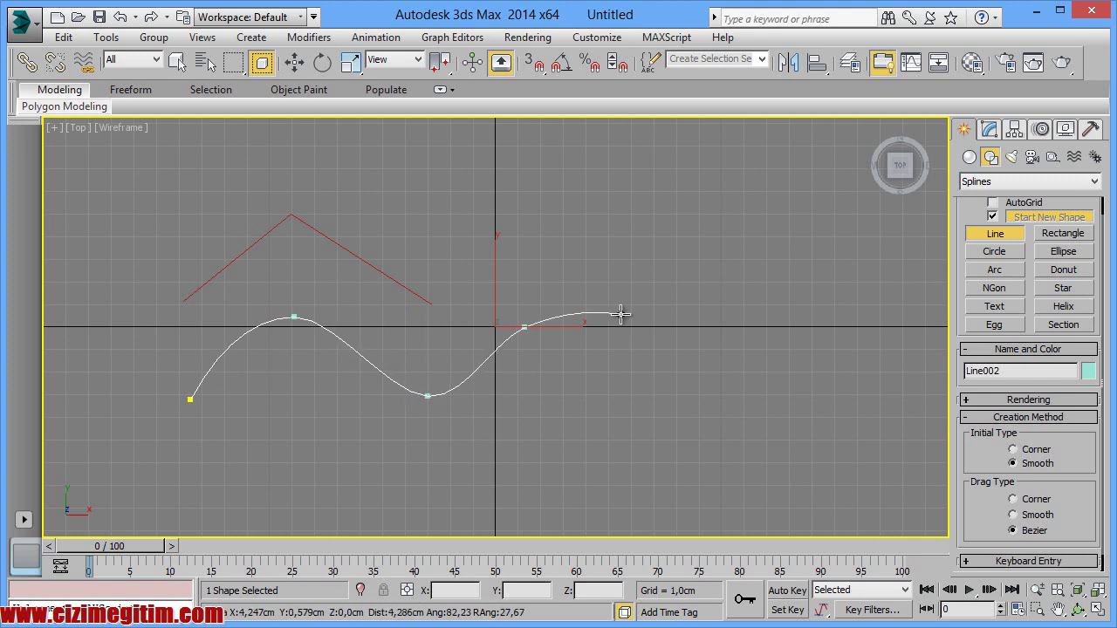
{"action": "left_click", "coordinate": [619, 405]}
{"action": "left_click", "coordinate": [695, 331]}
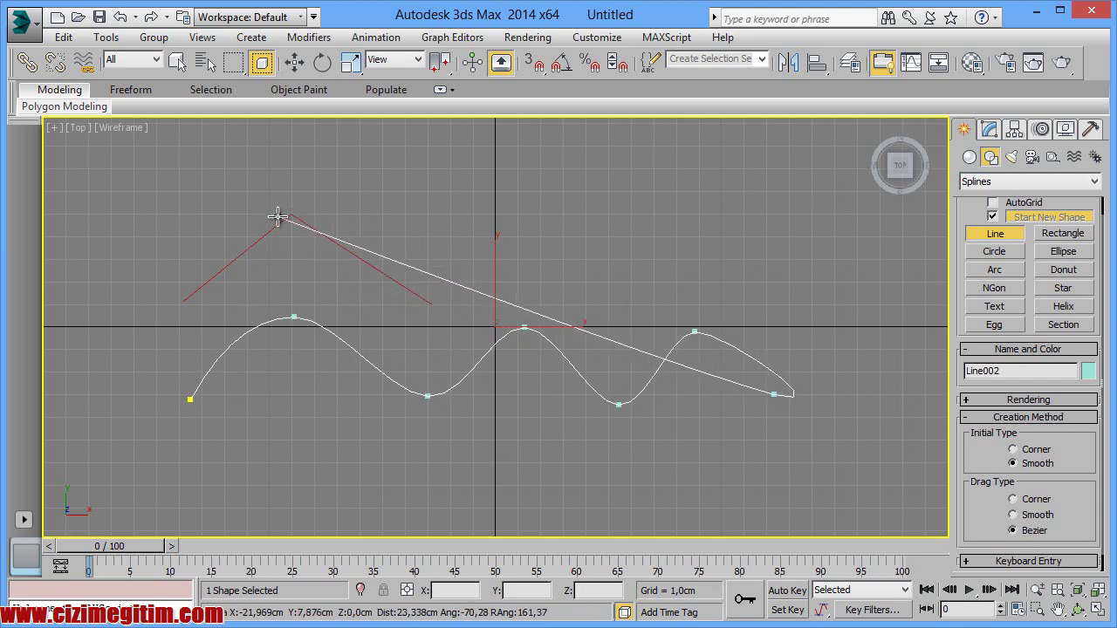
{"action": "right_click", "coordinate": [801, 401]}
{"action": "middle_click_drag", "start_coordinate": [803, 399], "coordinate": [747, 393]}
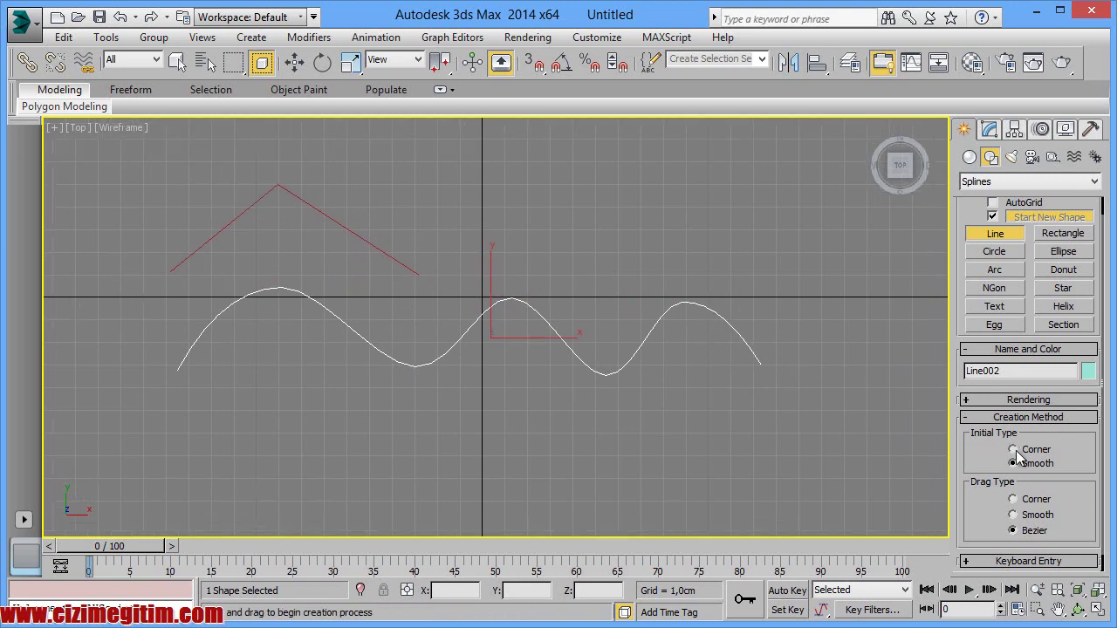
{"action": "middle_click_drag", "start_coordinate": [589, 407], "coordinate": [603, 373]}
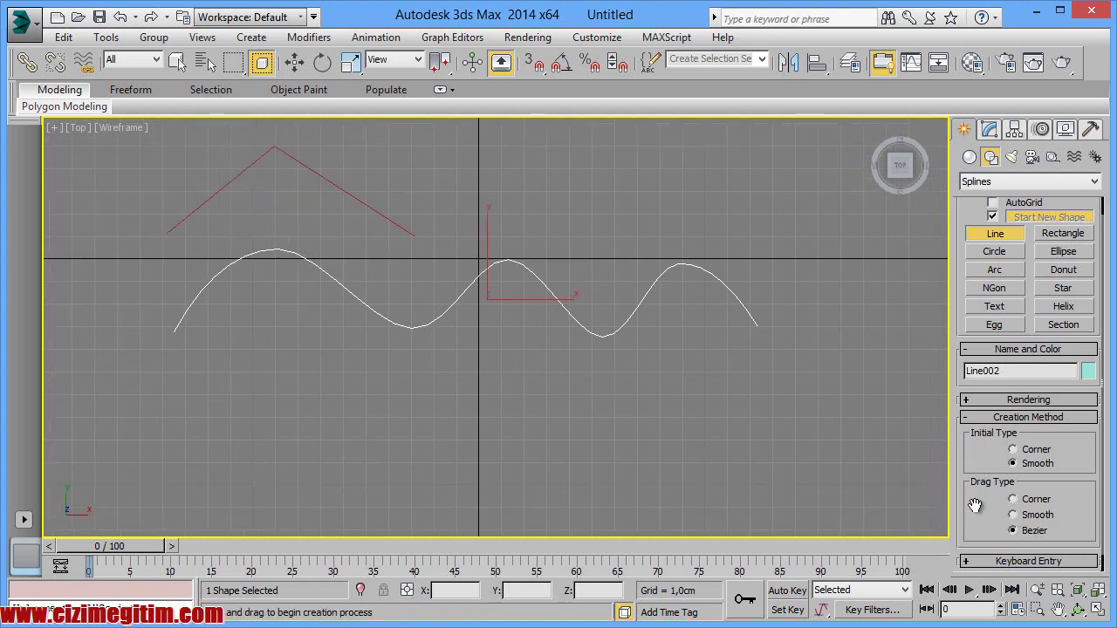
Draw a third line along the bottom with nine alternating peak and trough vertices.
{"action": "left_click_drag", "start_coordinate": [986, 507], "coordinate": [978, 468]}
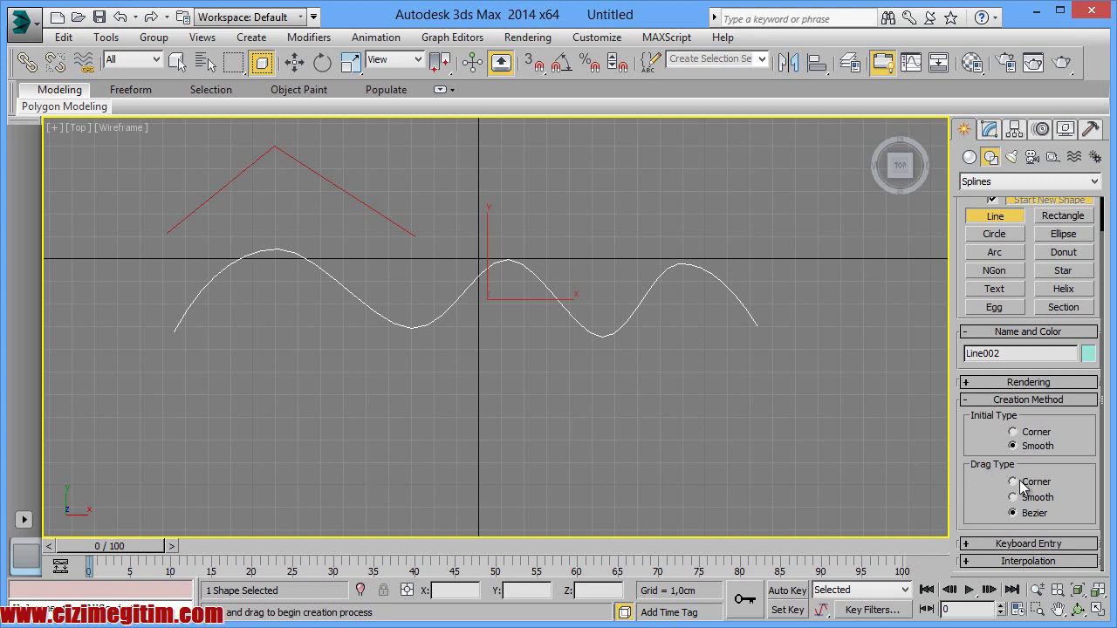
{"action": "left_click", "coordinate": [221, 495]}
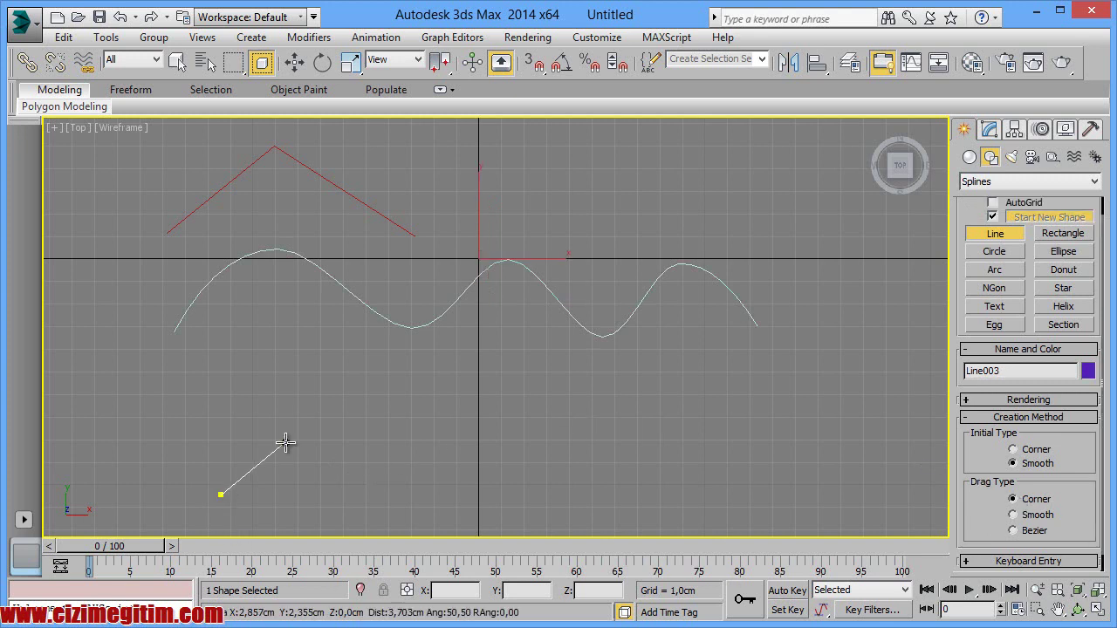
{"action": "left_click", "coordinate": [302, 423]}
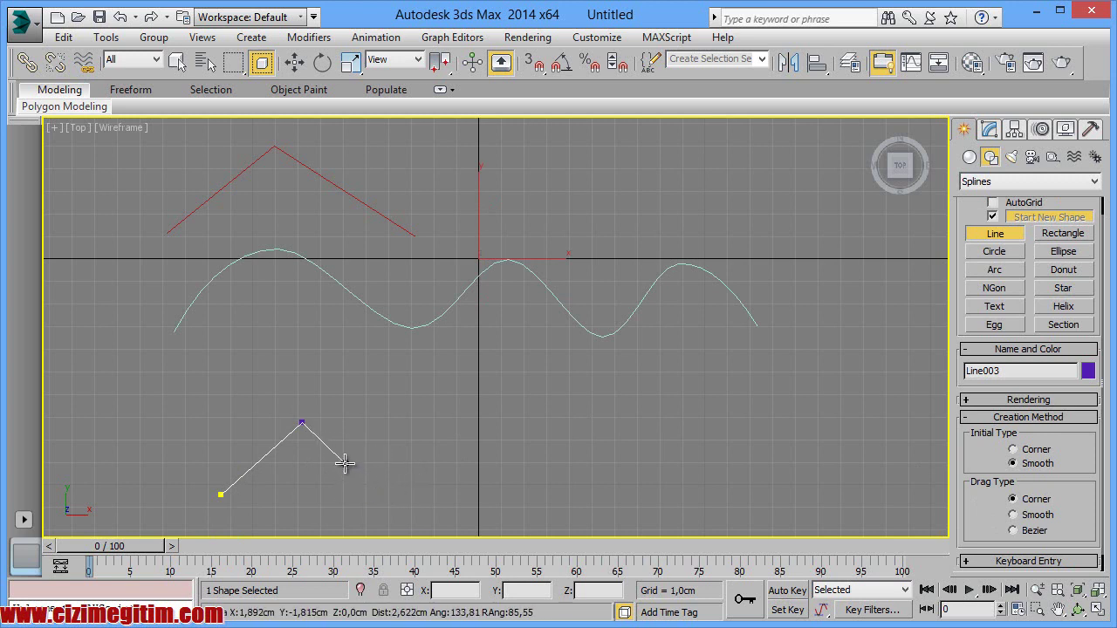
{"action": "left_click", "coordinate": [387, 500]}
{"action": "left_click", "coordinate": [468, 425]}
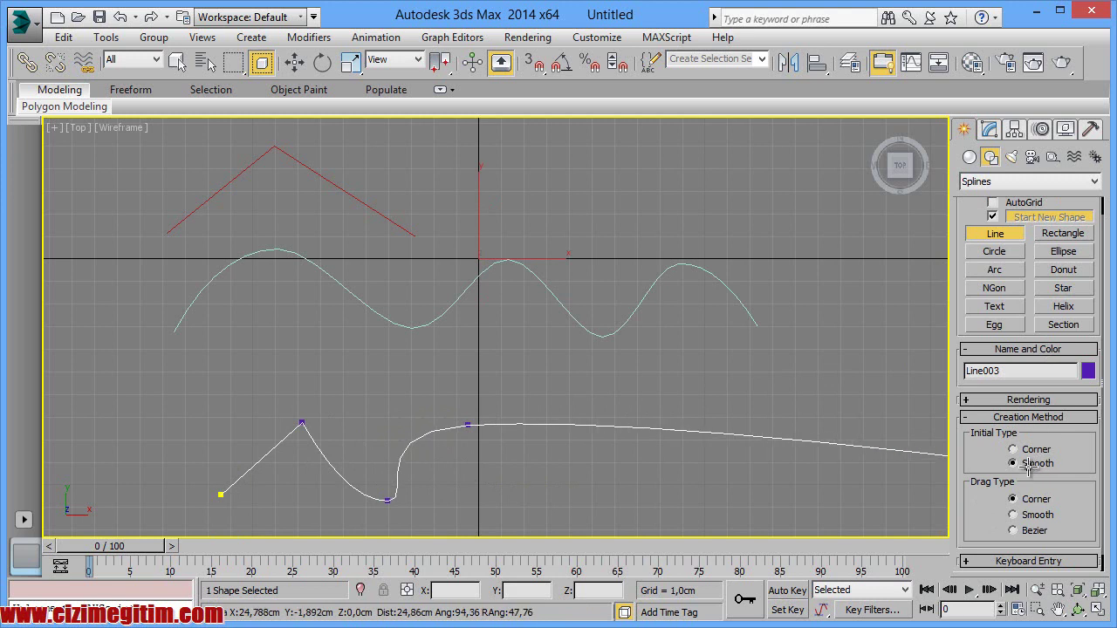
{"action": "left_click", "coordinate": [538, 495]}
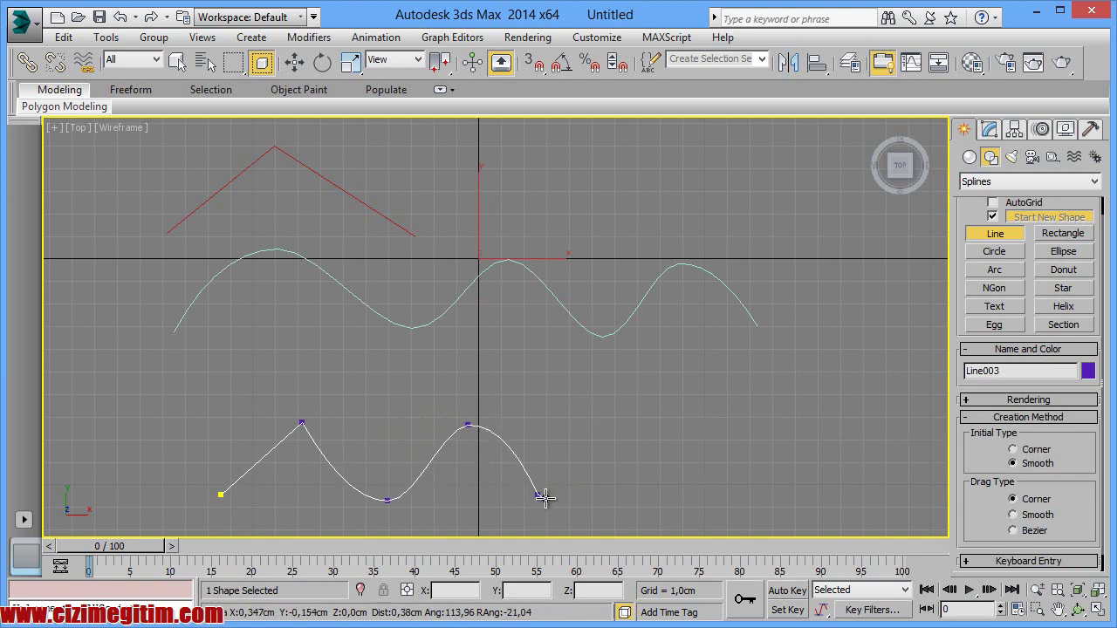
{"action": "left_click", "coordinate": [590, 444]}
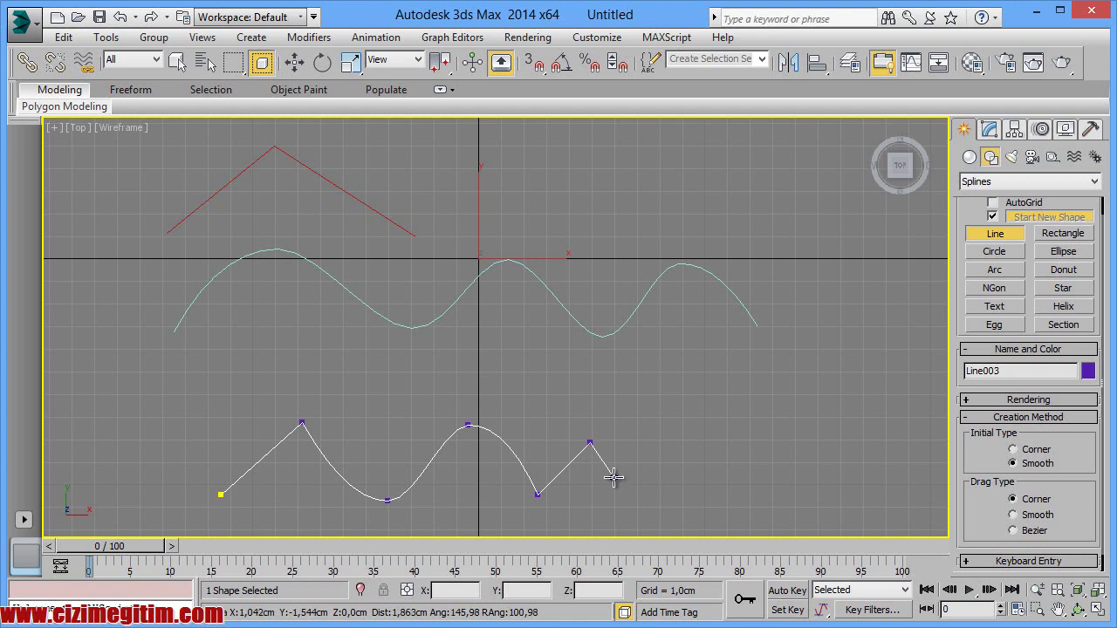
{"action": "left_click", "coordinate": [645, 492]}
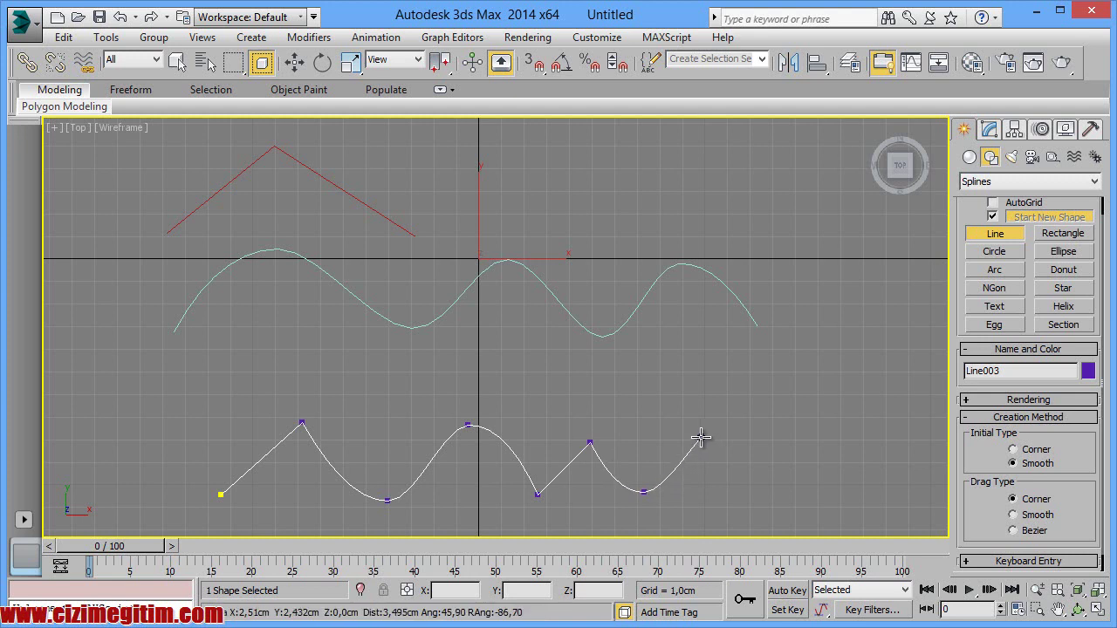
{"action": "left_click", "coordinate": [701, 437]}
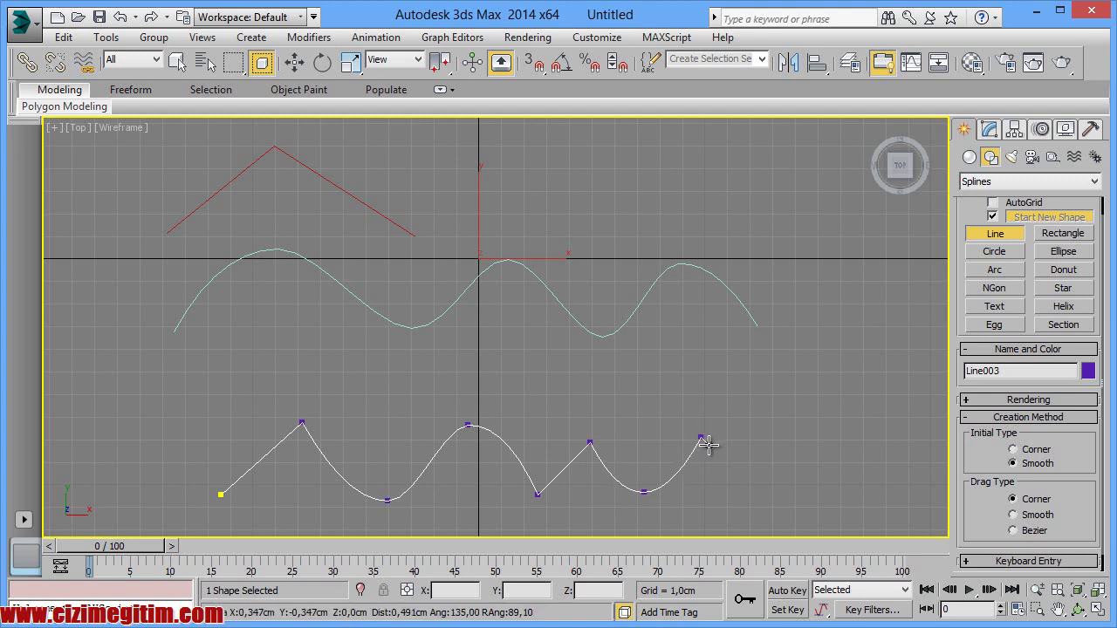
{"action": "left_click", "coordinate": [759, 501]}
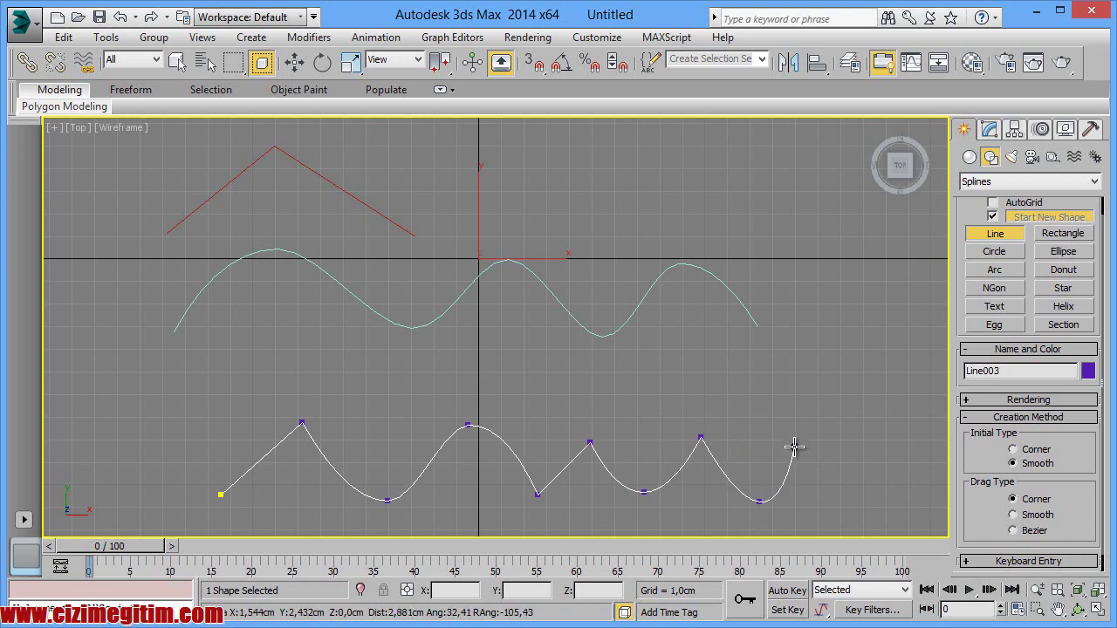
Finish the wavy line and zoom out to make room below the drawing.
{"action": "right_click", "coordinate": [745, 455]}
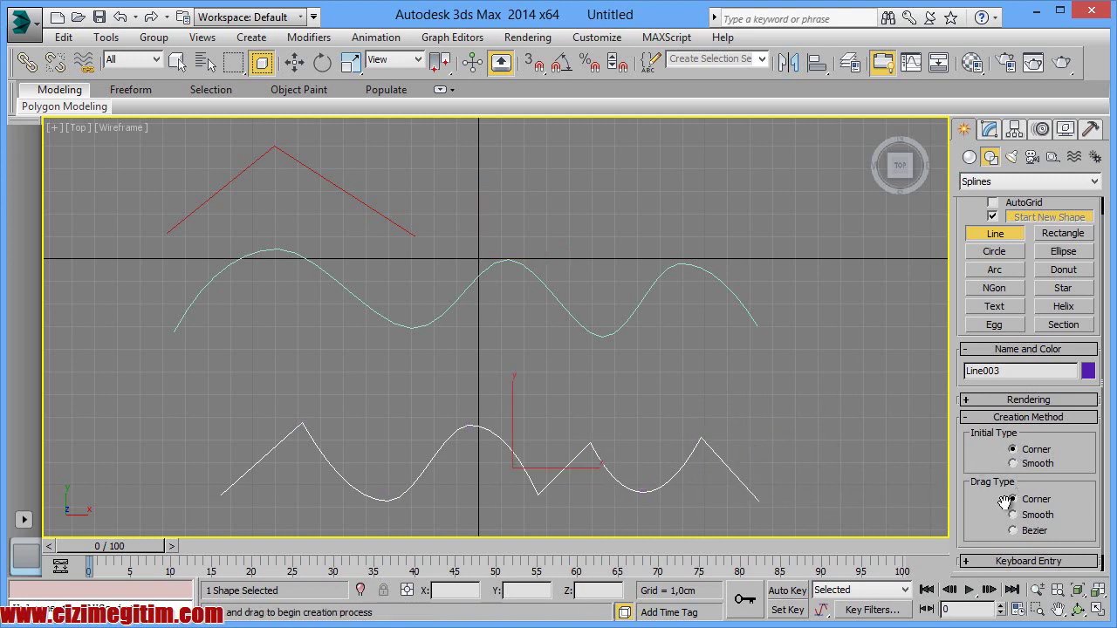
{"action": "middle_click_drag", "start_coordinate": [669, 464], "coordinate": [632, 449]}
{"action": "scroll", "coordinate": [632, 448], "scroll_direction": "down", "scroll_amount": 5}
{"action": "mouse_move", "coordinate": [481, 463]}
{"action": "middle_mouse_down"}
{"action": "mouse_move", "coordinate": [471, 396]}
{"action": "mouse_move", "coordinate": [472, 411]}
{"action": "middle_mouse_up"}
Start a corner-vertex zigzag line with nine points running right across the lower view.
{"action": "left_click", "coordinate": [370, 454]}
{"action": "left_click", "coordinate": [435, 400]}
{"action": "left_click", "coordinate": [504, 460]}
{"action": "left_click", "coordinate": [568, 399]}
{"action": "left_click", "coordinate": [621, 442]}
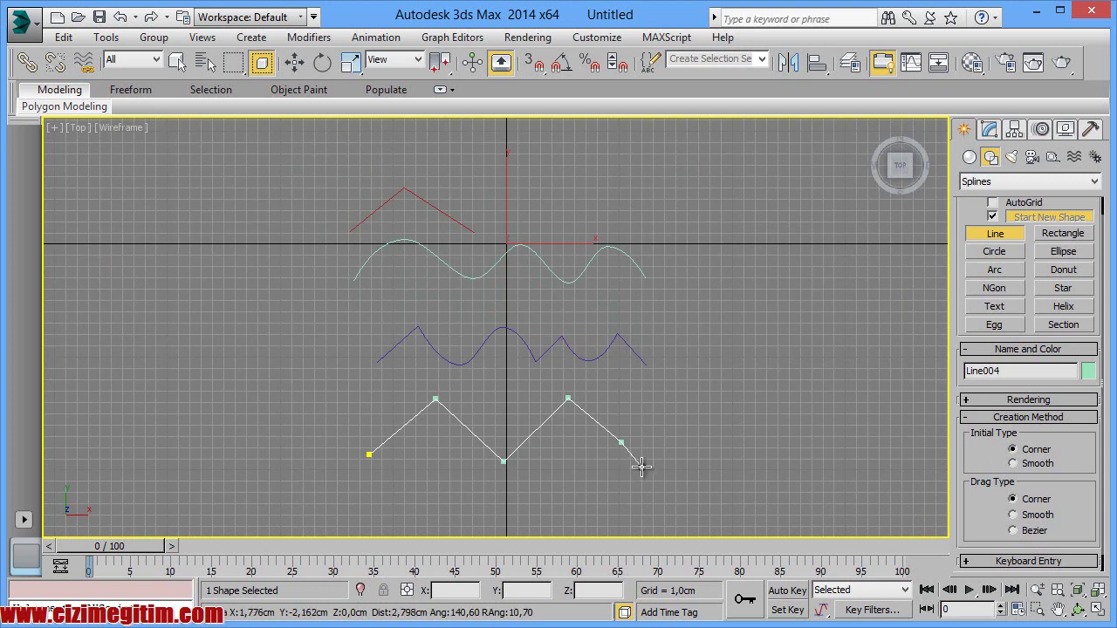
{"action": "left_click", "coordinate": [651, 467]}
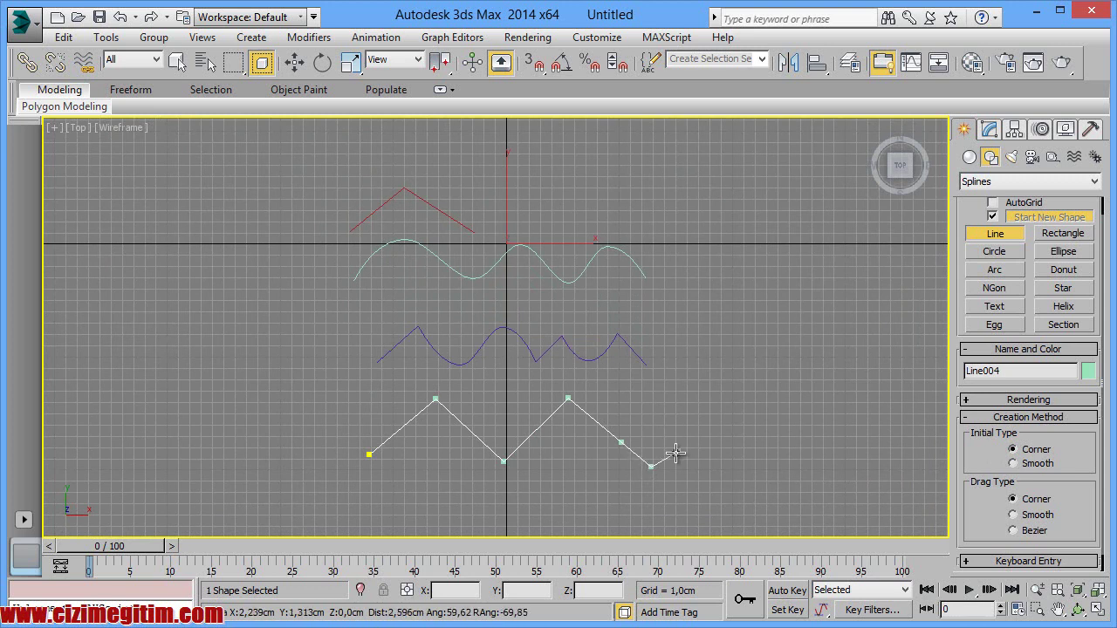
{"action": "left_click", "coordinate": [699, 405]}
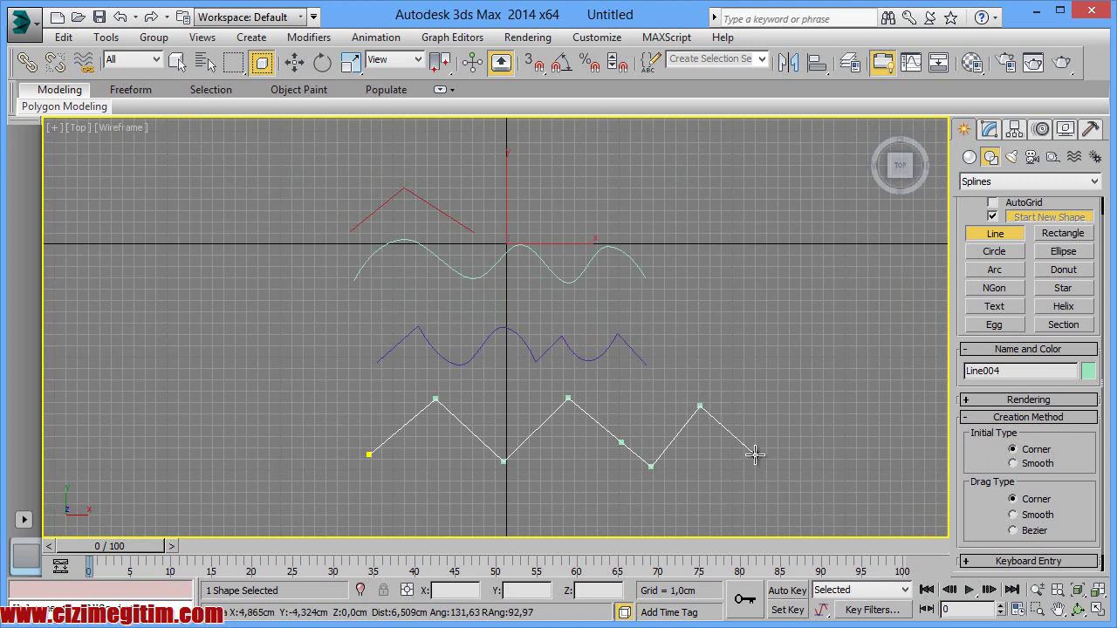
{"action": "left_click", "coordinate": [754, 458]}
{"action": "left_click", "coordinate": [798, 392]}
Wrap the zigzag up over the top and left side, then close it on its first vertex.
{"action": "left_click", "coordinate": [737, 256]}
{"action": "left_click", "coordinate": [594, 171]}
{"action": "left_click", "coordinate": [377, 148]}
{"action": "left_click", "coordinate": [167, 274]}
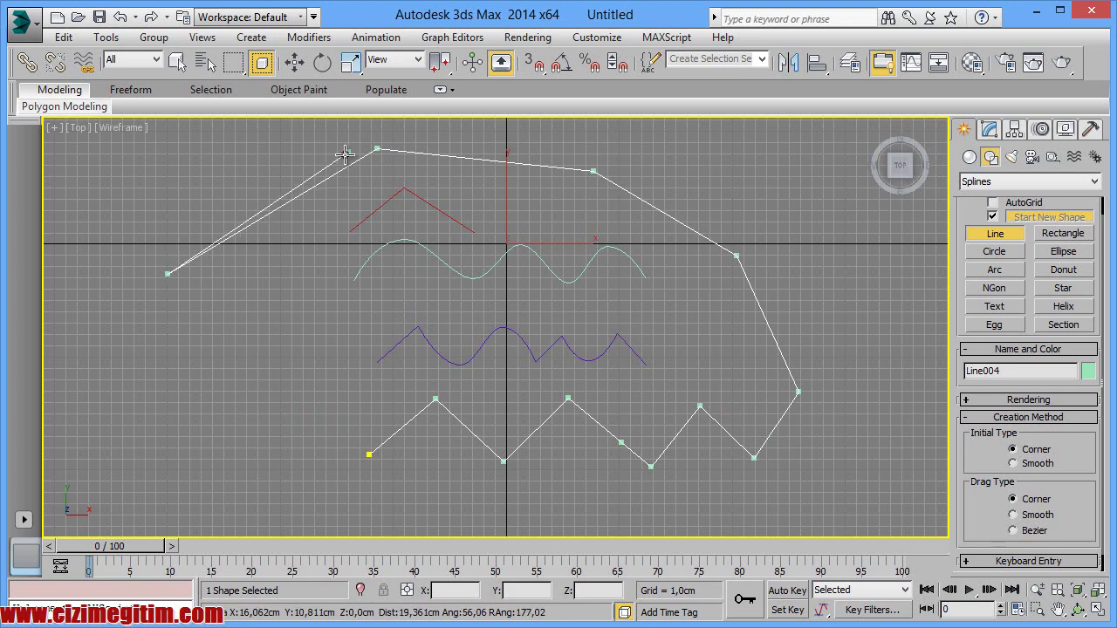
{"action": "left_click", "coordinate": [210, 325]}
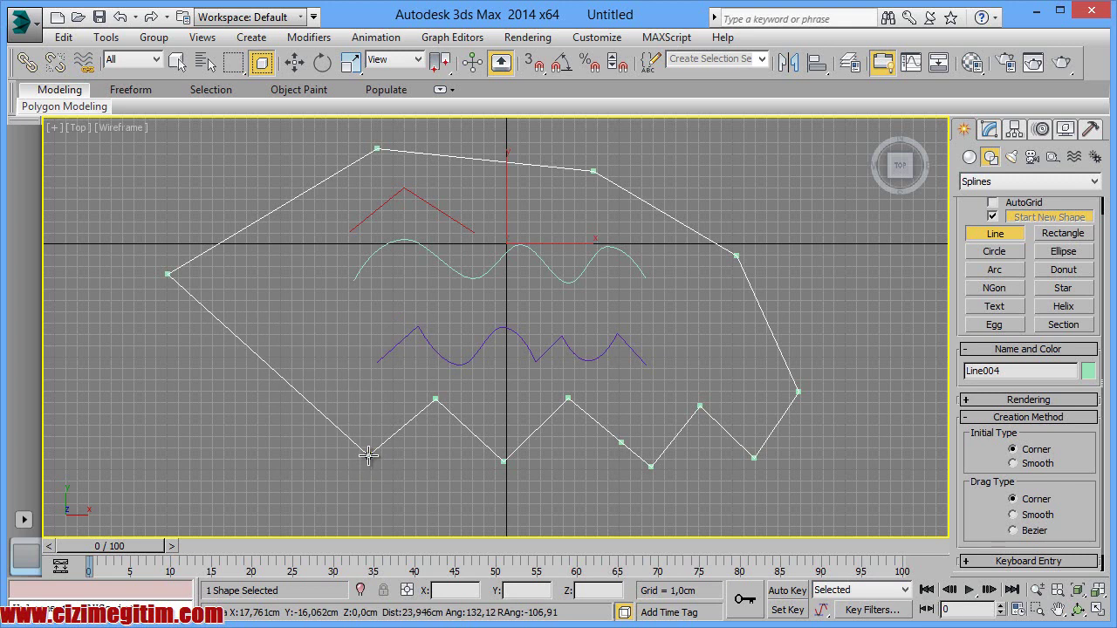
{"action": "left_click", "coordinate": [368, 455]}
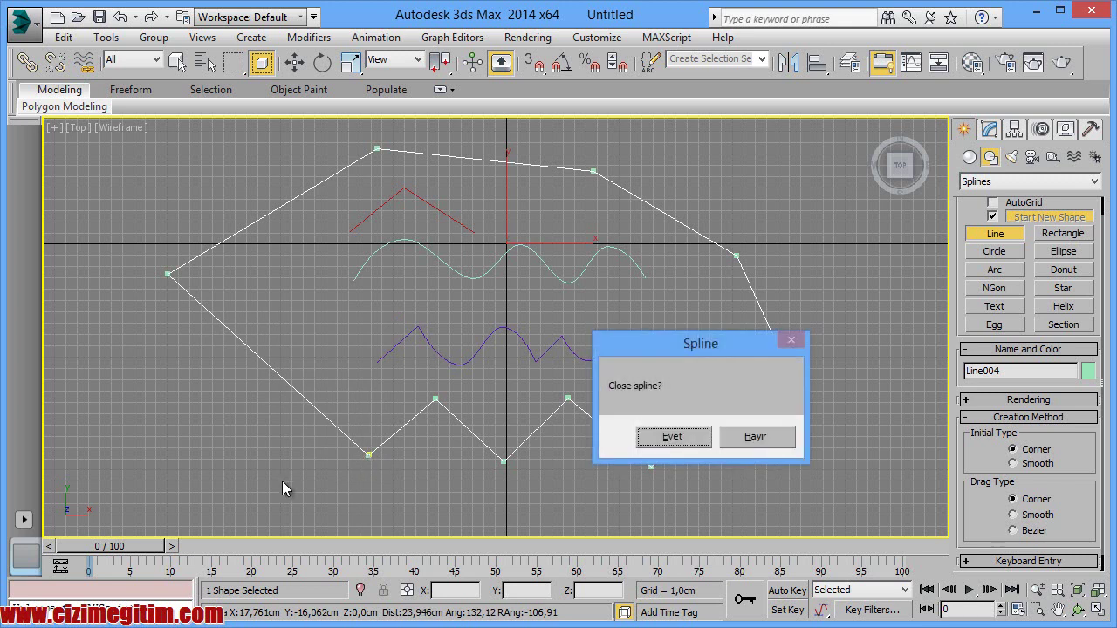
{"action": "left_click", "coordinate": [673, 438]}
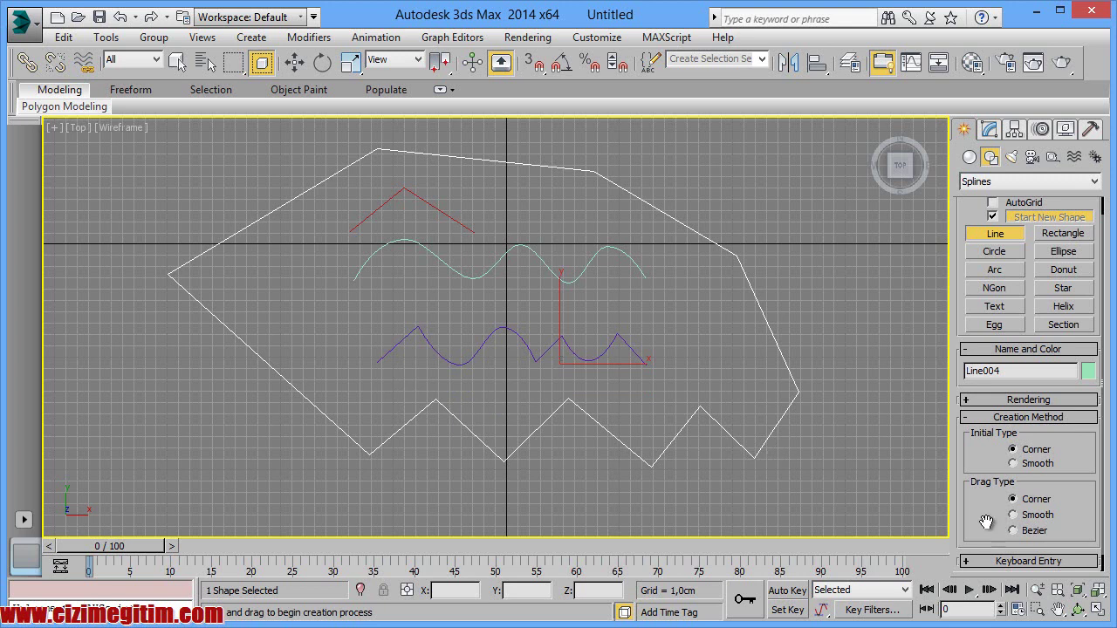
Set Drag Type to Smooth and start a six-point line of rounded arches beneath the outline.
{"action": "left_click_drag", "start_coordinate": [998, 521], "coordinate": [1001, 474]}
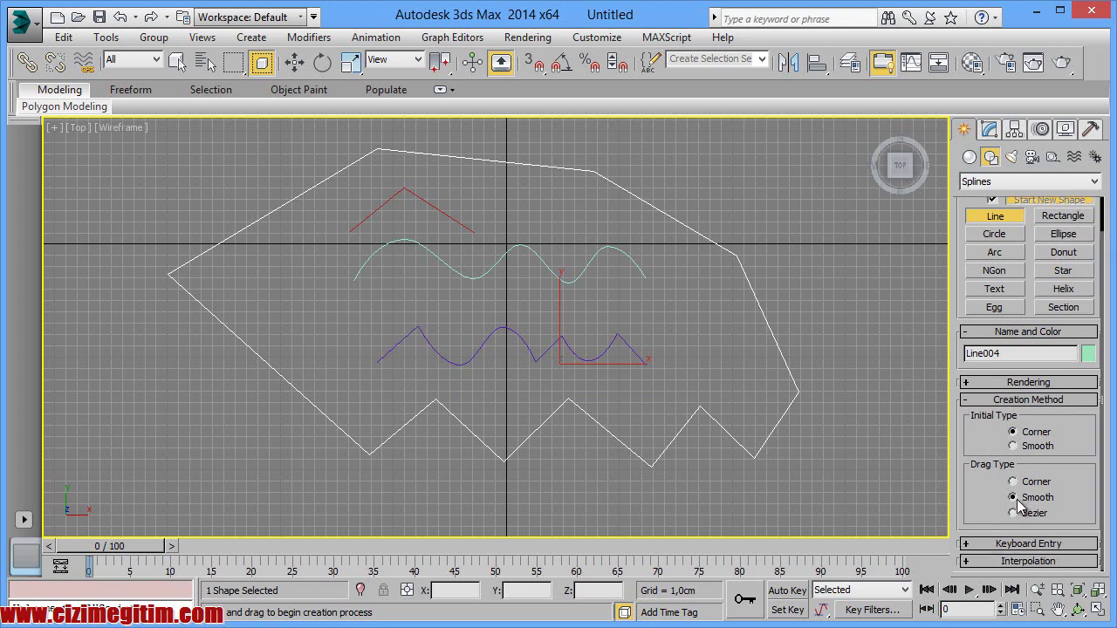
{"action": "middle_click_drag", "start_coordinate": [434, 402], "coordinate": [448, 306]}
{"action": "scroll", "coordinate": [444, 387], "scroll_direction": "down", "scroll_amount": 2}
{"action": "scroll", "coordinate": [435, 410], "scroll_direction": "up", "scroll_amount": 2}
{"action": "left_click", "coordinate": [365, 460]}
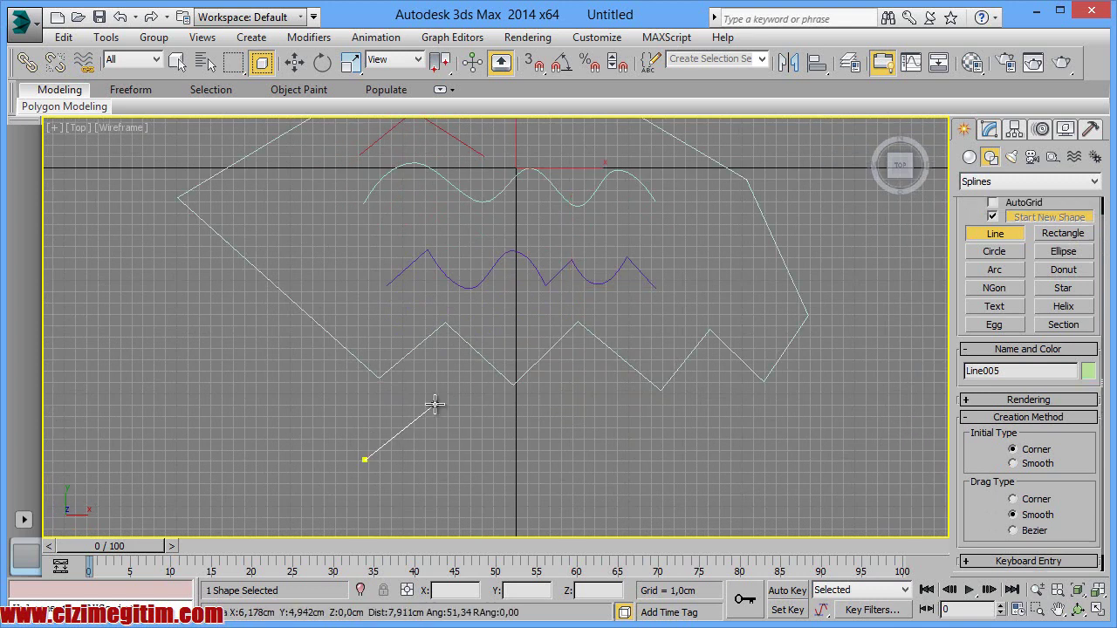
{"action": "left_click", "coordinate": [435, 400]}
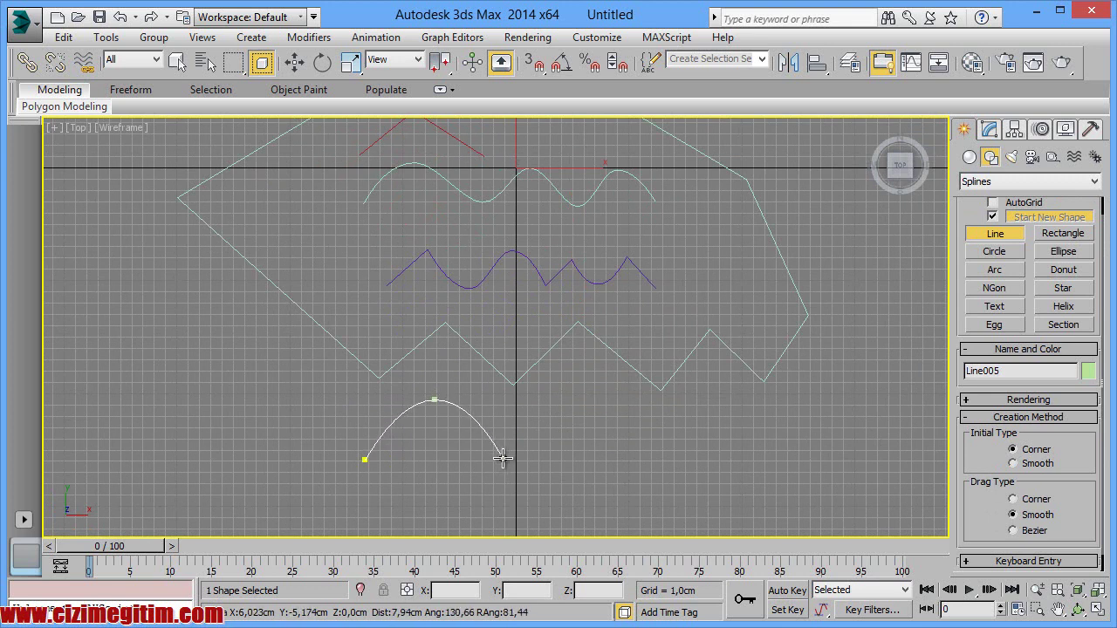
{"action": "left_click", "coordinate": [511, 461]}
{"action": "left_click", "coordinate": [566, 402]}
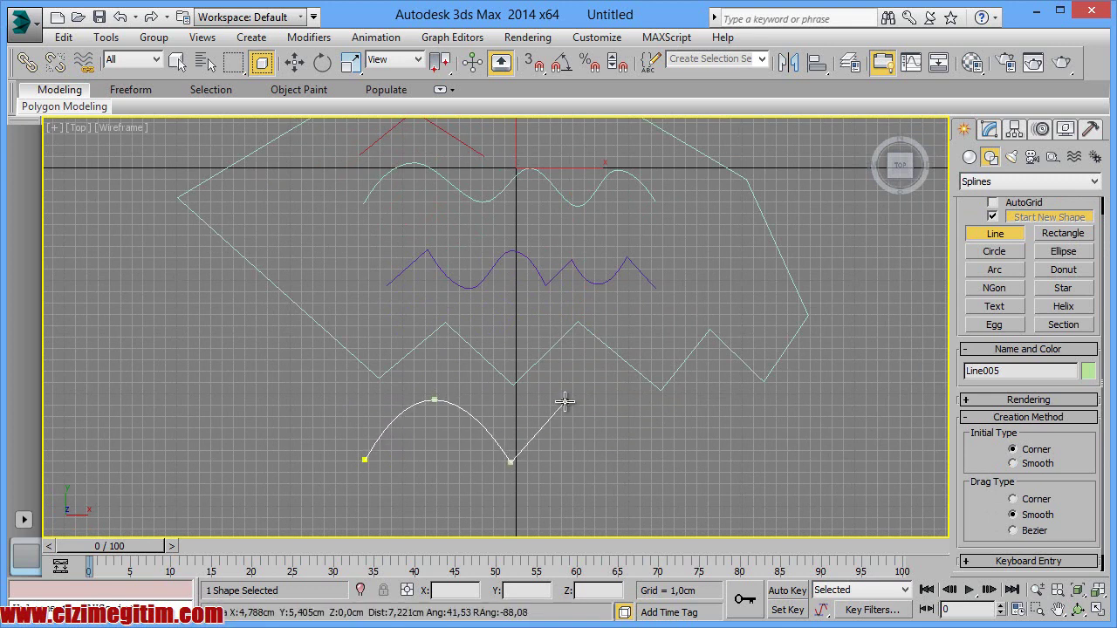
{"action": "left_click", "coordinate": [617, 461]}
{"action": "left_click", "coordinate": [664, 410]}
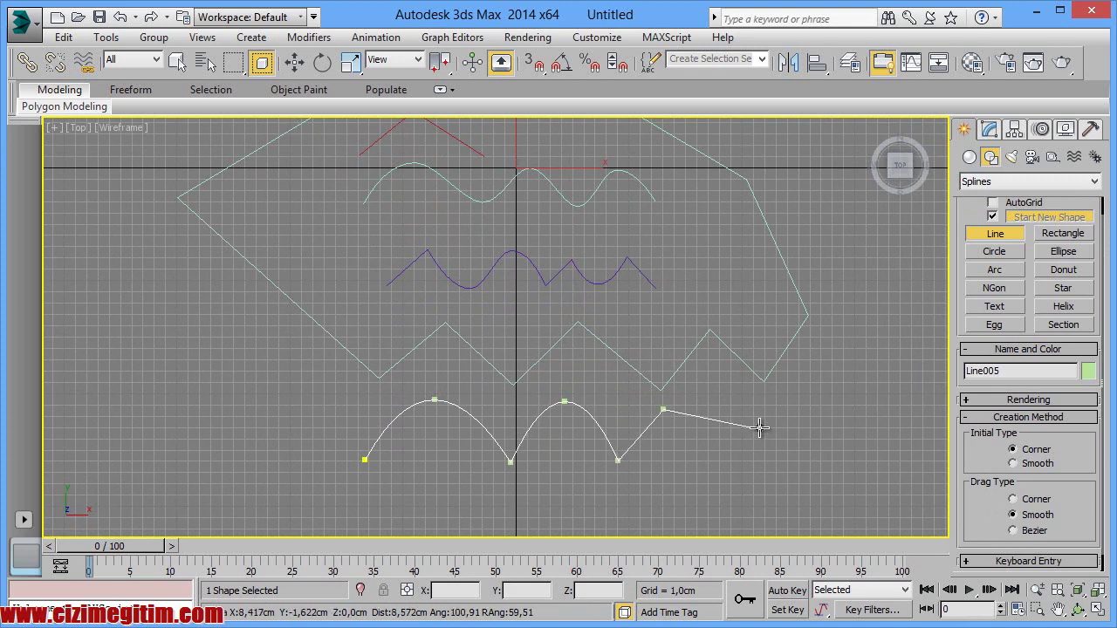
Finish the arched line and reframe the view to show all lines.
{"action": "right_click", "coordinate": [724, 423]}
{"action": "middle_click_drag", "start_coordinate": [665, 302], "coordinate": [642, 331]}
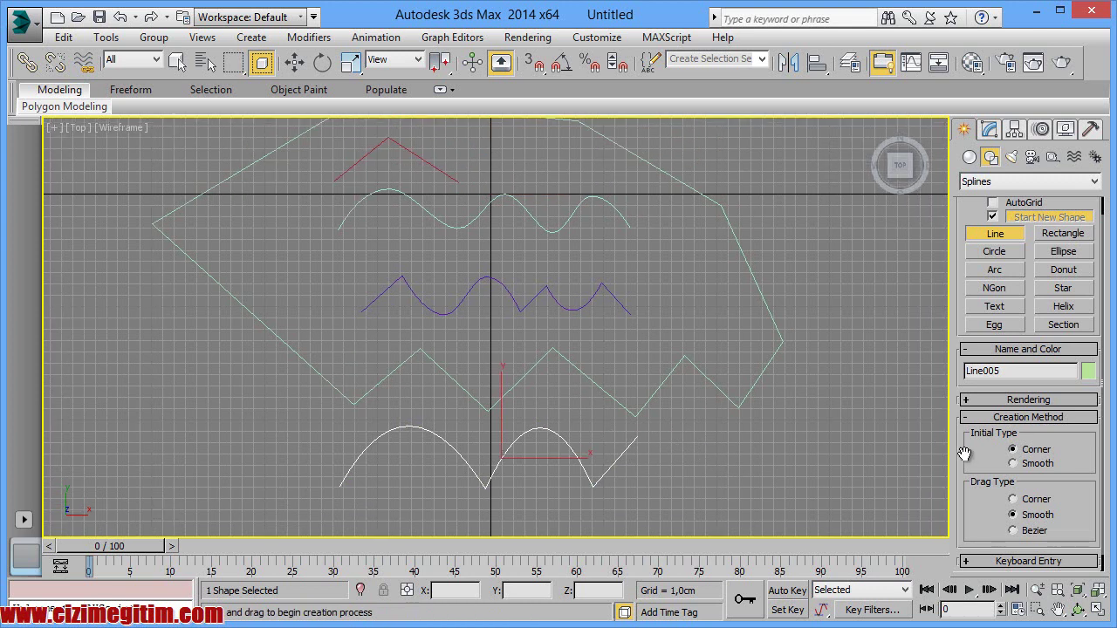
{"action": "scroll", "coordinate": [1002, 515], "scroll_direction": "down", "scroll_amount": 1}
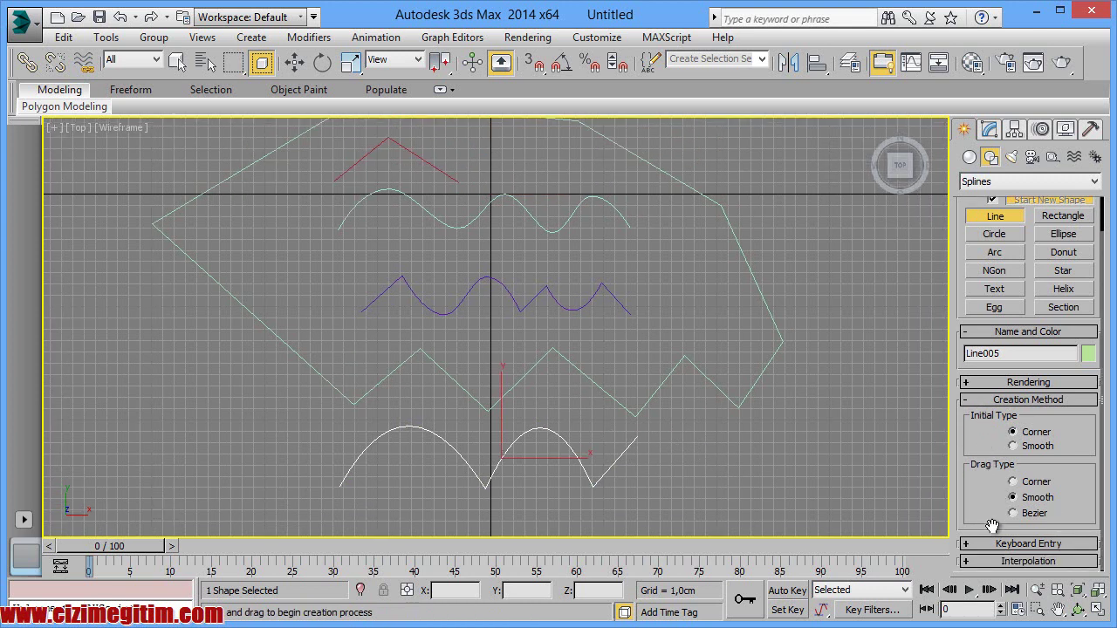
Expand Keyboard Entry and add a new line's first point at X 50 cm, Y 50 cm.
{"action": "left_click", "coordinate": [996, 543]}
{"action": "scroll", "coordinate": [636, 289], "scroll_direction": "down", "scroll_amount": 2}
{"action": "scroll", "coordinate": [639, 322], "scroll_direction": "down", "scroll_amount": 3}
{"action": "middle_click_drag", "start_coordinate": [640, 322], "coordinate": [529, 335]}
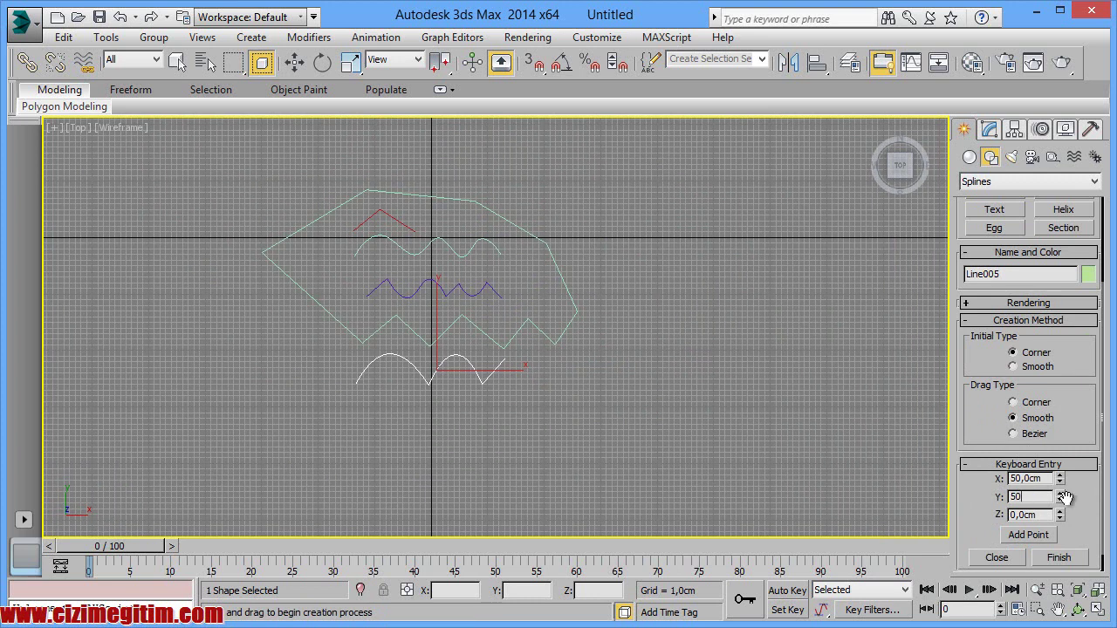
{"action": "left_click", "coordinate": [1030, 535]}
{"action": "middle_click_drag", "start_coordinate": [506, 384], "coordinate": [431, 359]}
{"action": "type", "text": "200"}
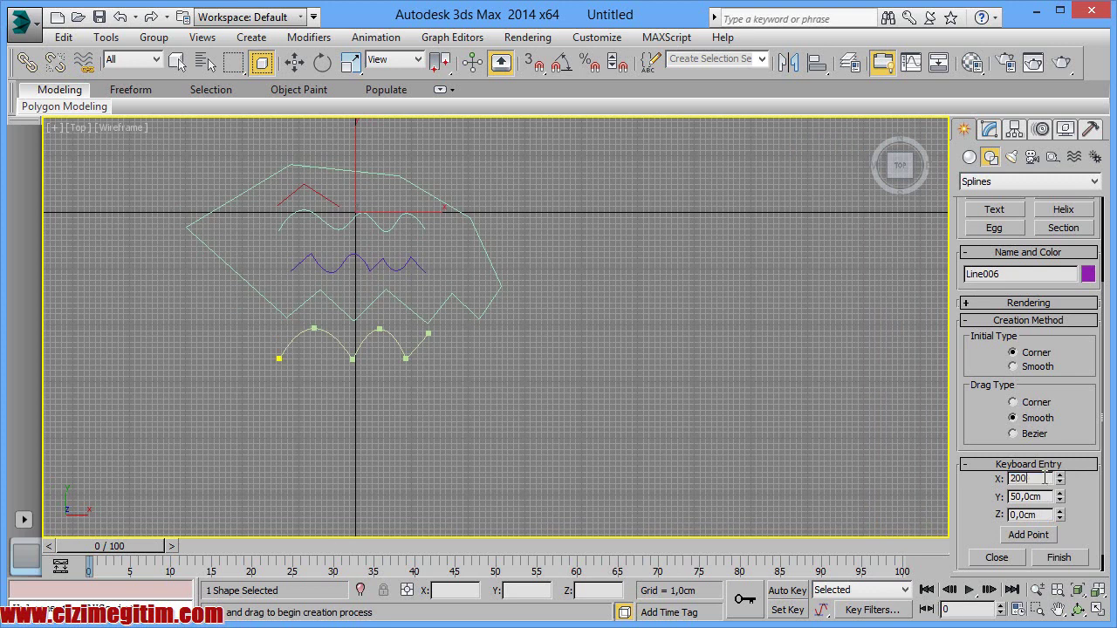
Add a keyboard-entry point at X 200 cm to draw the horizontal segment.
{"action": "left_click", "coordinate": [1038, 540]}
{"action": "scroll", "coordinate": [558, 489], "scroll_direction": "down", "scroll_amount": 2}
{"action": "scroll", "coordinate": [474, 349], "scroll_direction": "down", "scroll_amount": 3}
{"action": "middle_click_drag", "start_coordinate": [474, 349], "coordinate": [365, 307]}
{"action": "scroll", "coordinate": [495, 265], "scroll_direction": "down", "scroll_amount": 3}
{"action": "scroll", "coordinate": [681, 266], "scroll_direction": "up", "scroll_amount": 3}
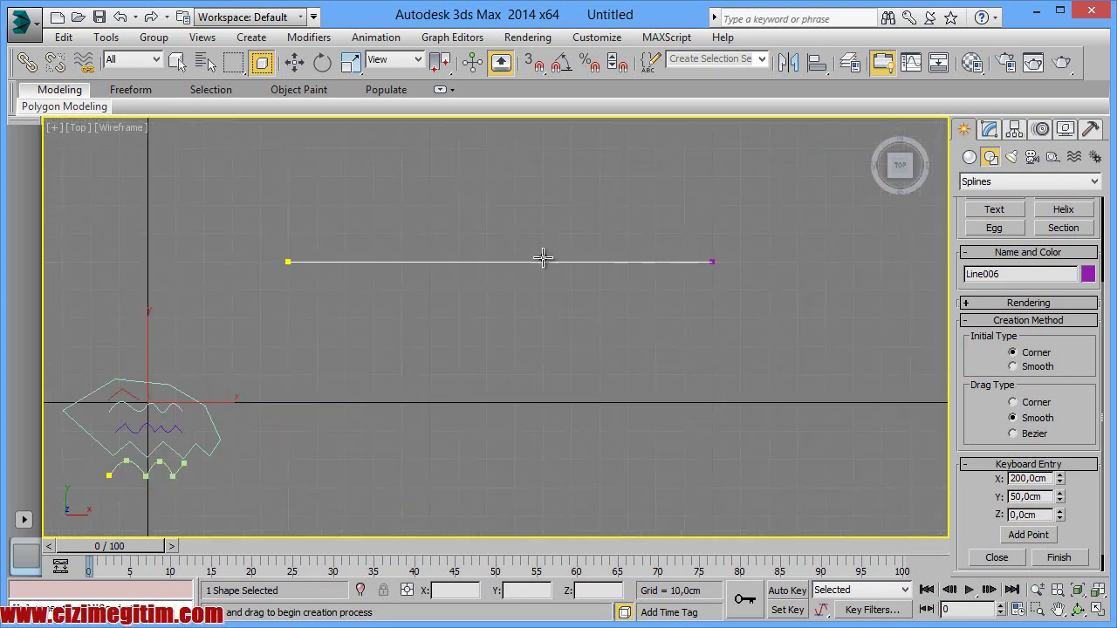
{"action": "middle_click_drag", "start_coordinate": [444, 264], "coordinate": [465, 268]}
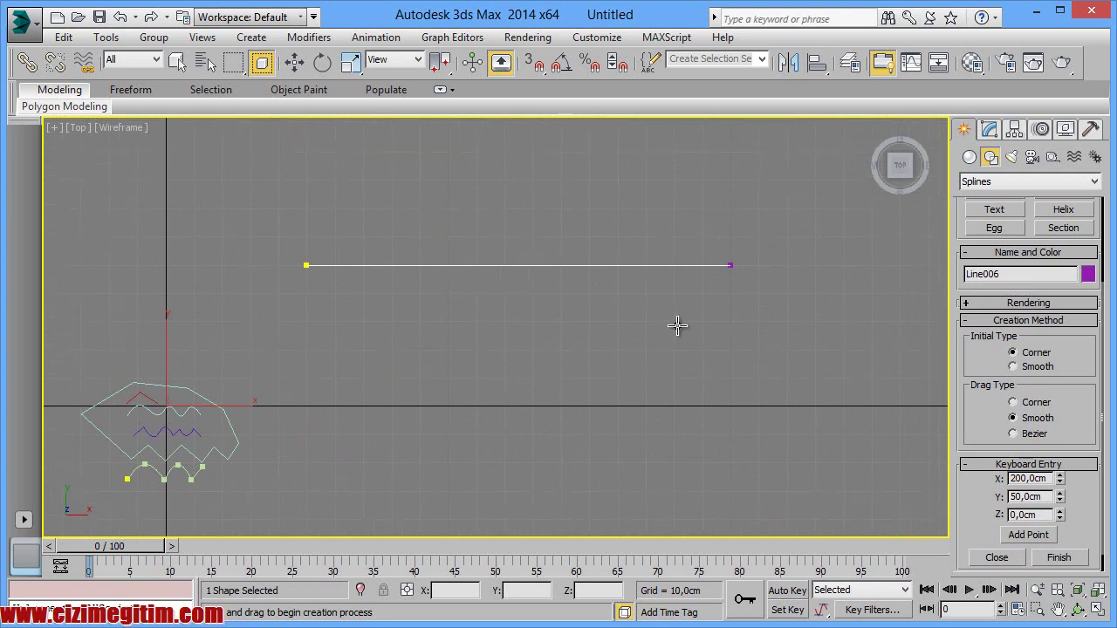
Change Y to 150 cm, add that point, and finish the L-shaped line.
{"action": "double_click", "coordinate": [1044, 496]}
{"action": "type", "text": "1"}
{"action": "left_click", "coordinate": [1029, 535]}
{"action": "scroll", "coordinate": [748, 244], "scroll_direction": "down", "scroll_amount": 4}
{"action": "middle_click_drag", "start_coordinate": [731, 250], "coordinate": [701, 272]}
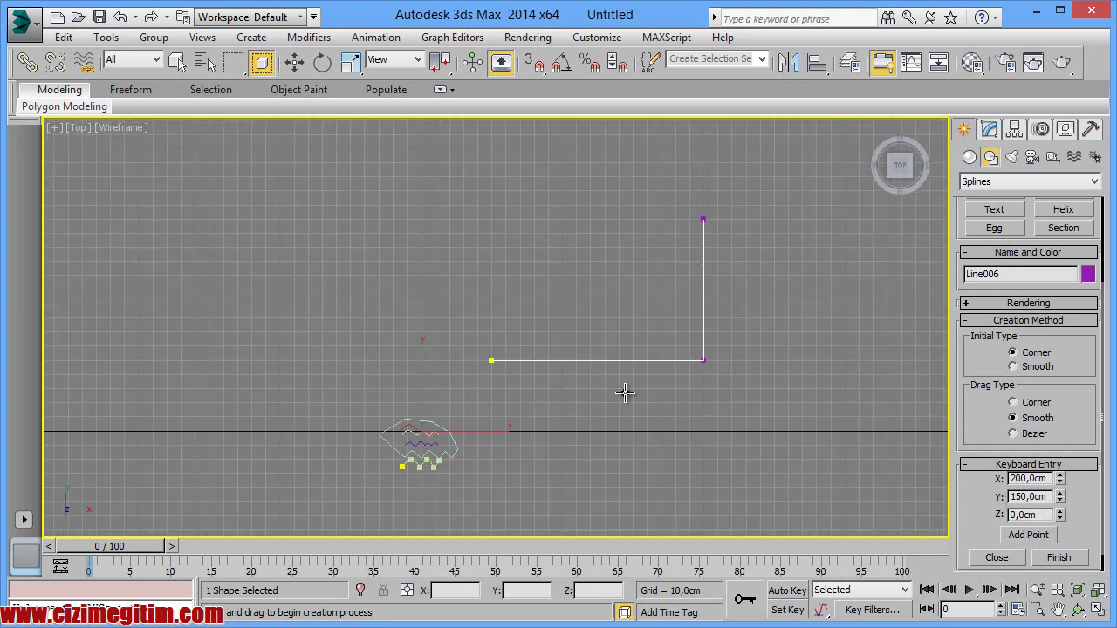
{"action": "middle_click_drag", "start_coordinate": [643, 348], "coordinate": [647, 323]}
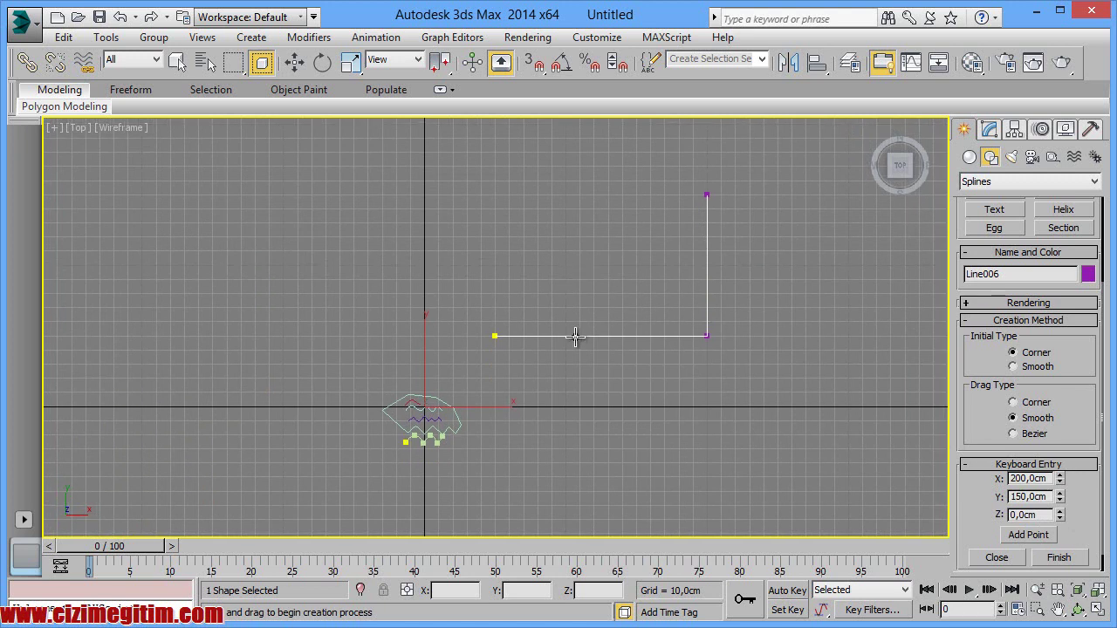
{"action": "left_click", "coordinate": [1064, 559]}
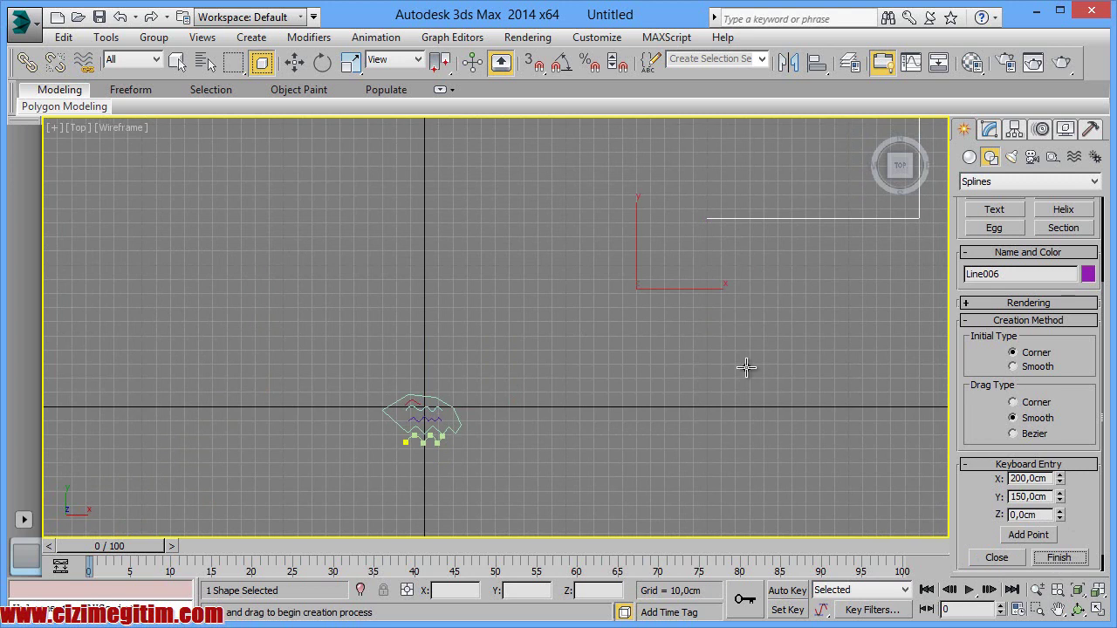